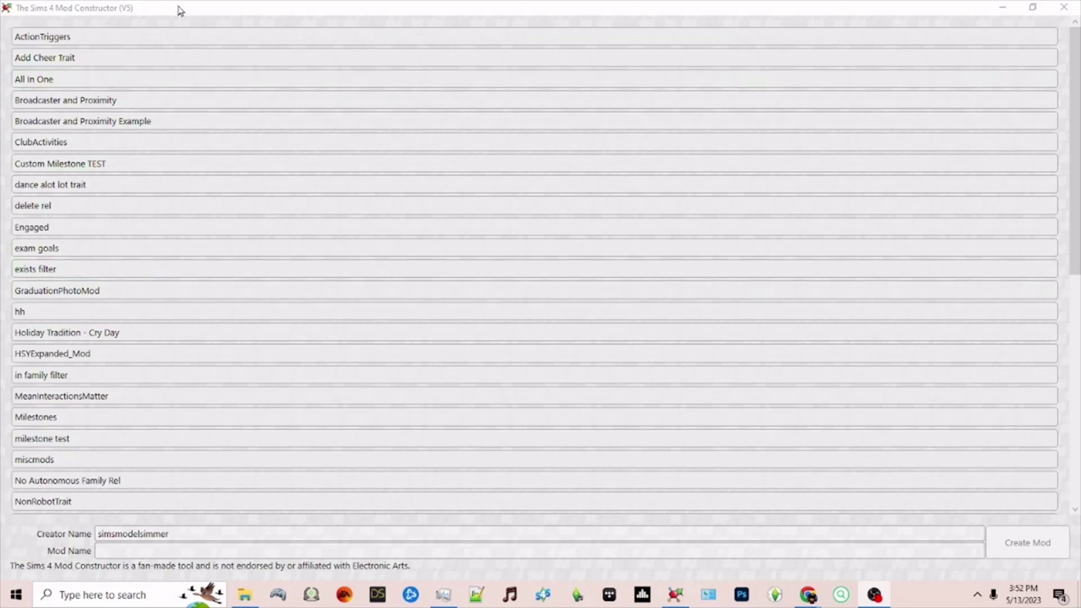
Step: Create a mod named Test Social Interaction and add a Social Interaction element named Social Interaction - TEST
{"action": "left_click", "coordinate": [119, 549]}
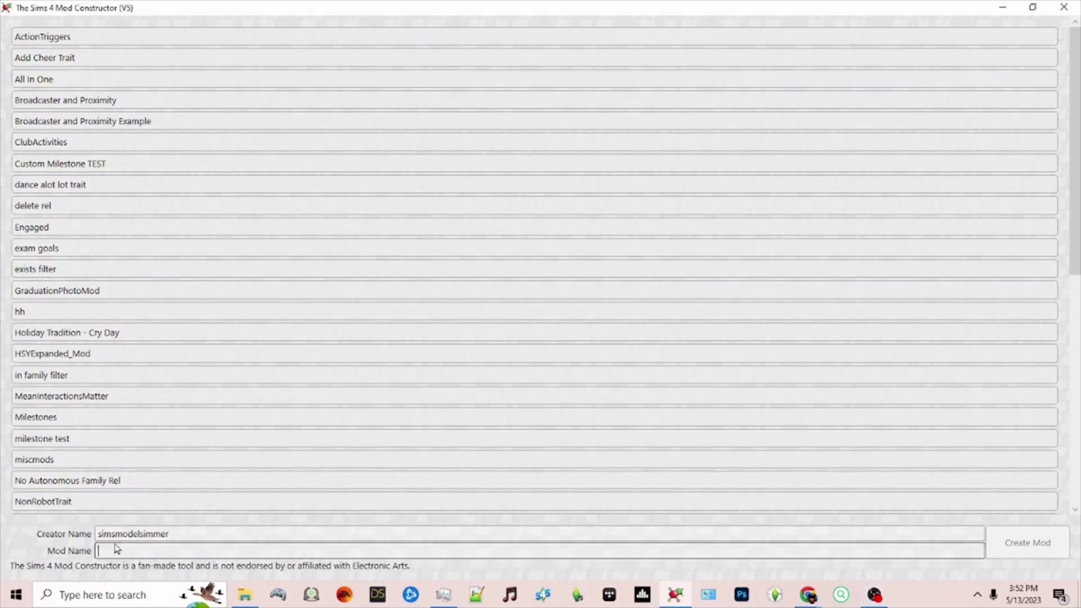
{"action": "type", "text": "Test Social Interaction"}
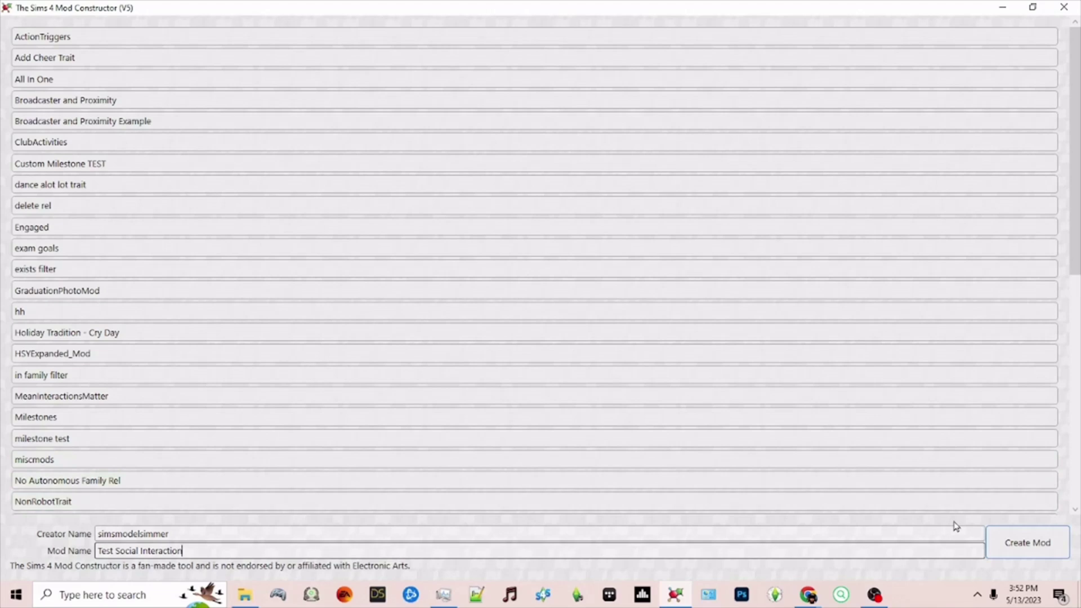
{"action": "left_click", "coordinate": [1030, 554]}
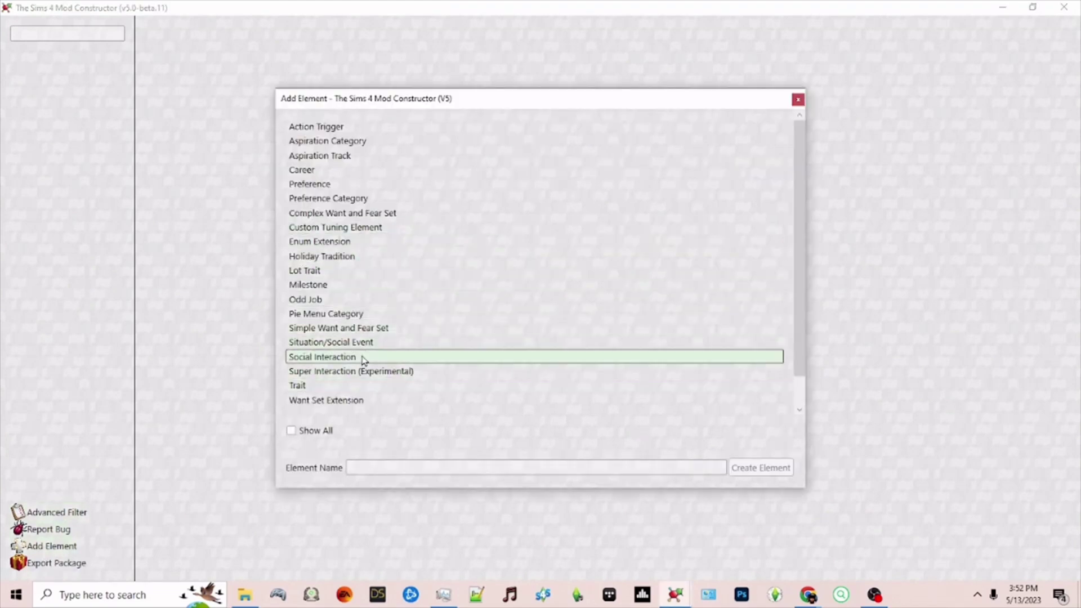
{"action": "left_click", "coordinate": [331, 362]}
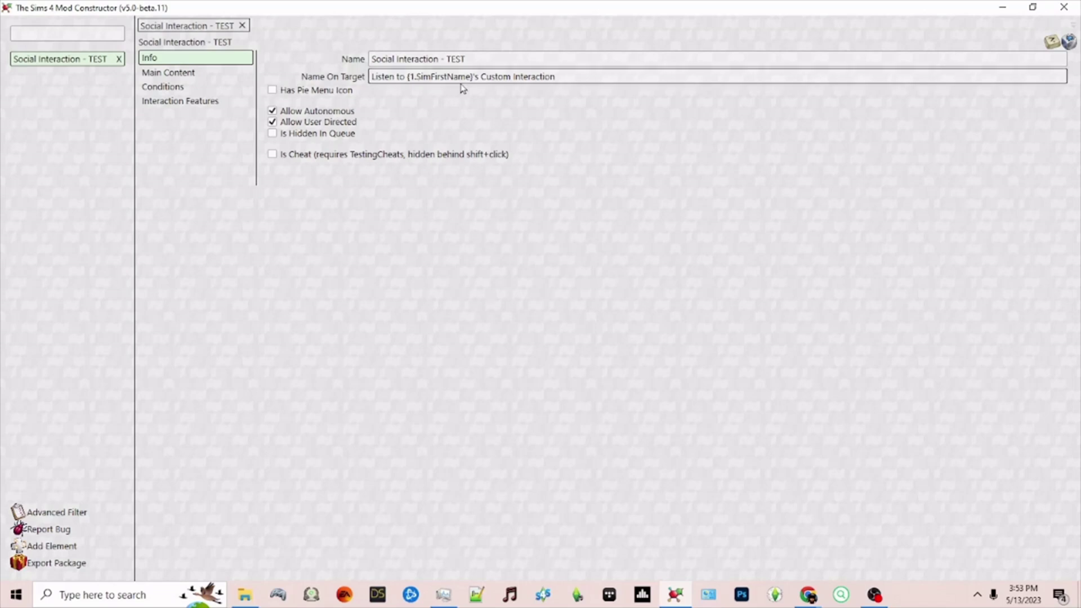
Step: Set Name On Target to "Listen to {1.SimFirstName}'s Test Social Interaction" and enable a pie menu icon using the game image headline_airplanemodern
{"action": "left_click_drag", "start_coordinate": [579, 77], "coordinate": [478, 76]}
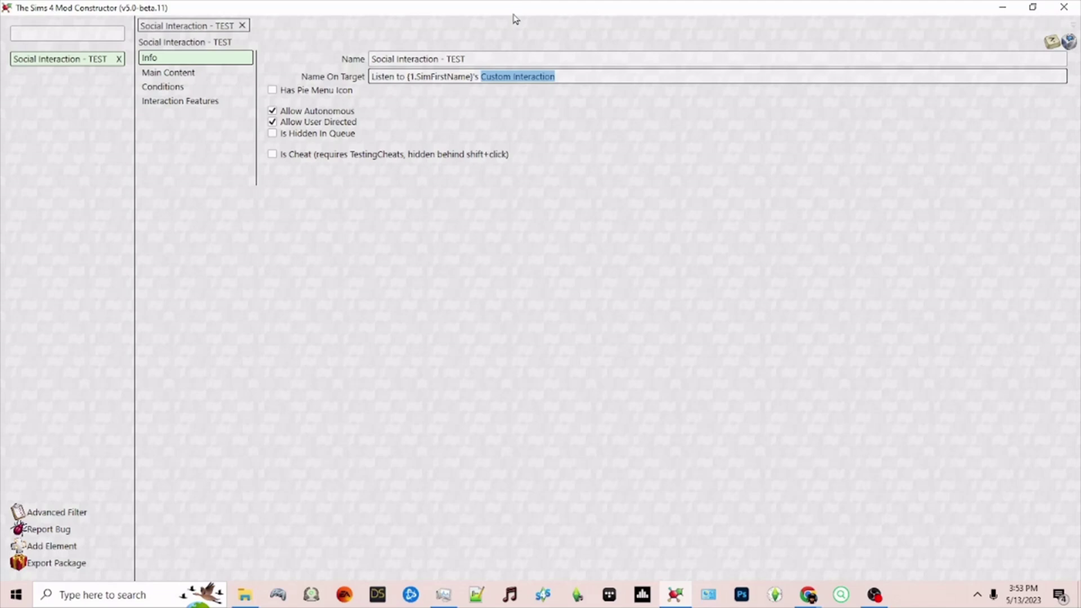
{"action": "type", "text": "Test Social"}
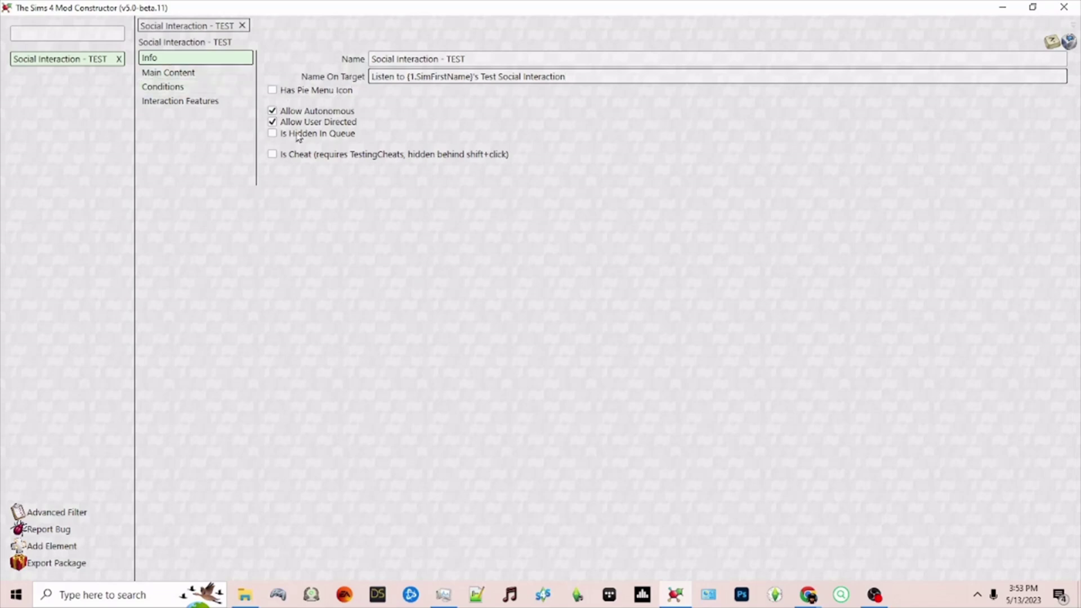
{"action": "left_click", "coordinate": [273, 90]}
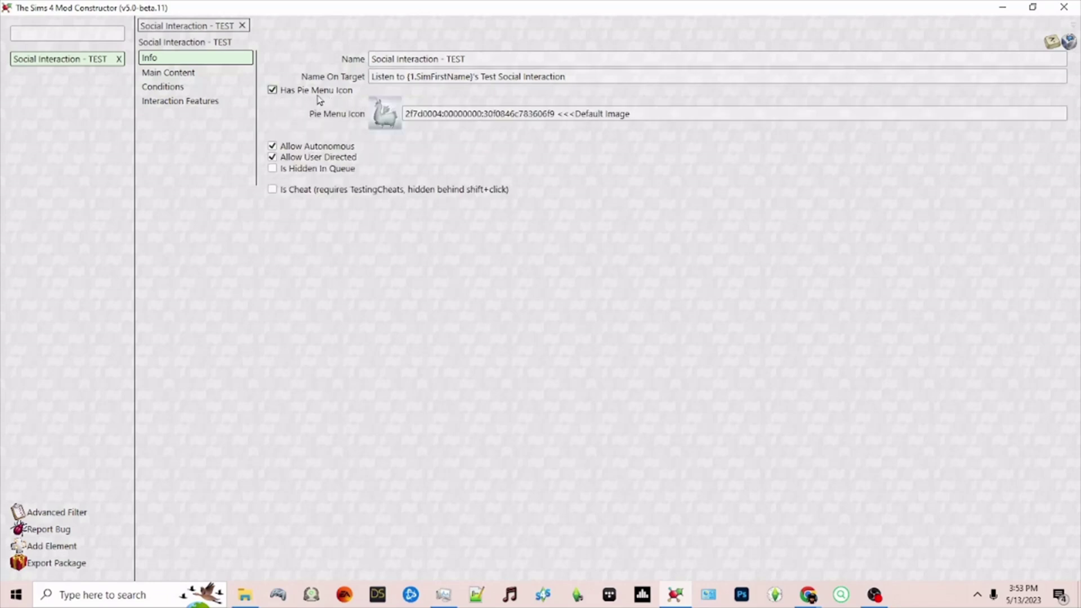
{"action": "left_click", "coordinate": [385, 116]}
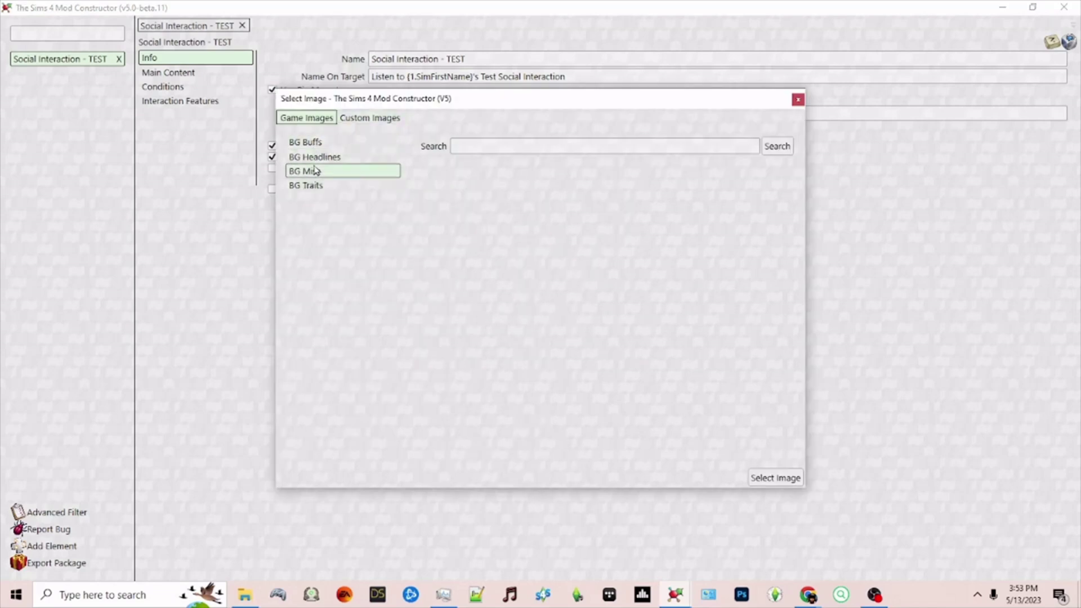
{"action": "left_click", "coordinate": [358, 123]}
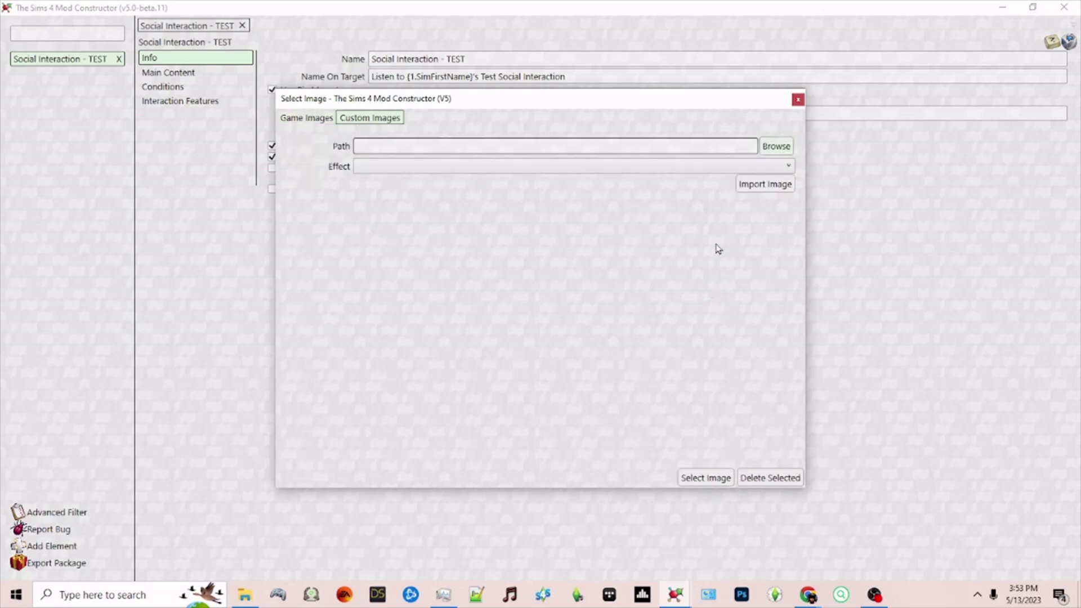
{"action": "left_click", "coordinate": [306, 118]}
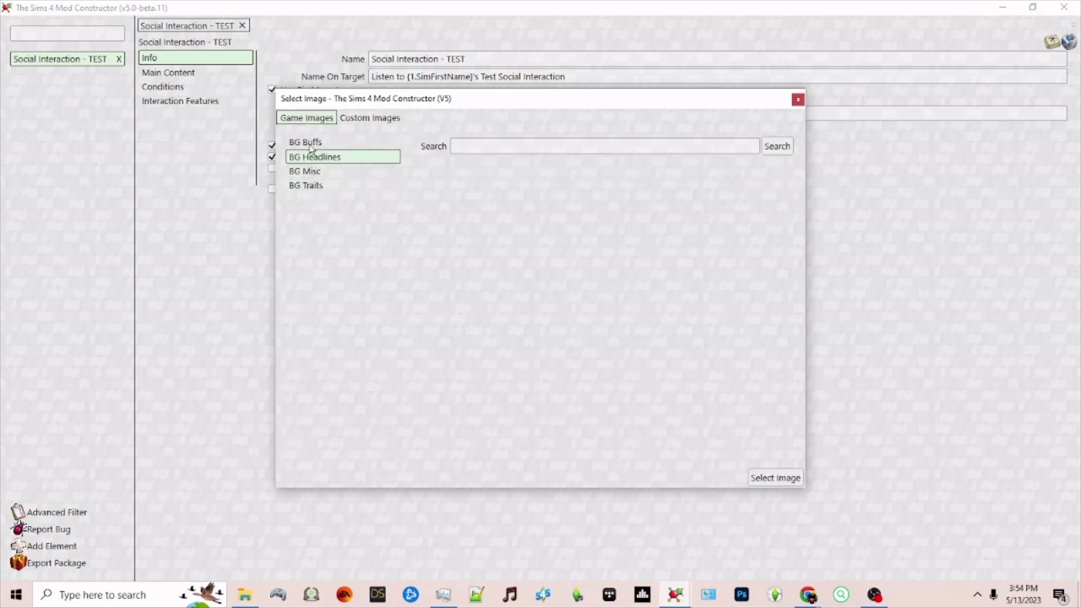
{"action": "left_click", "coordinate": [643, 213]}
{"action": "left_click", "coordinate": [785, 478]}
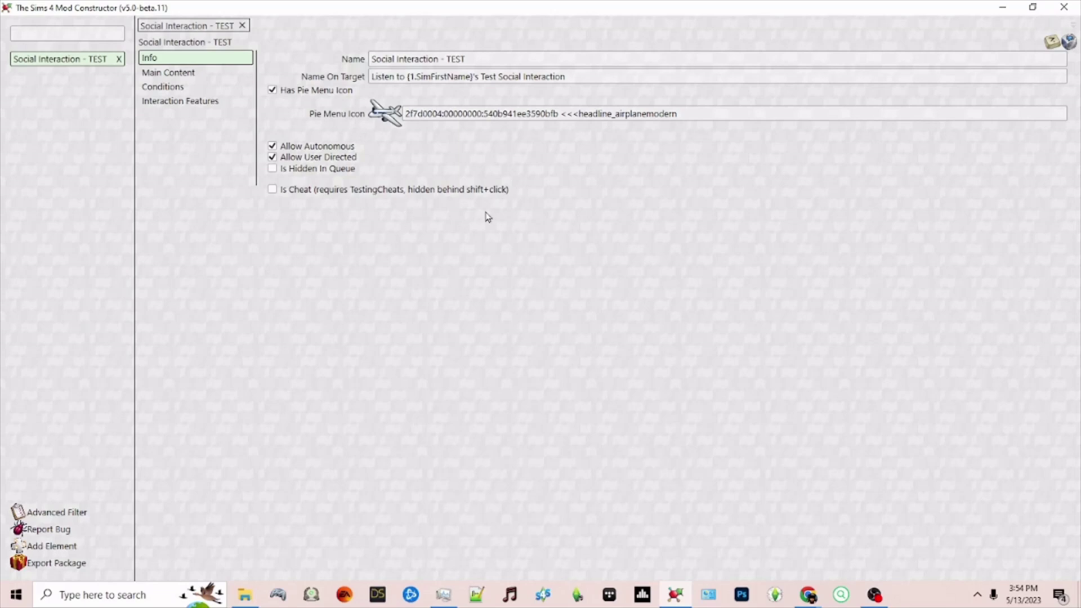
Step: Set the social interaction's main content type to Friendly Interaction
{"action": "left_click", "coordinate": [157, 74]}
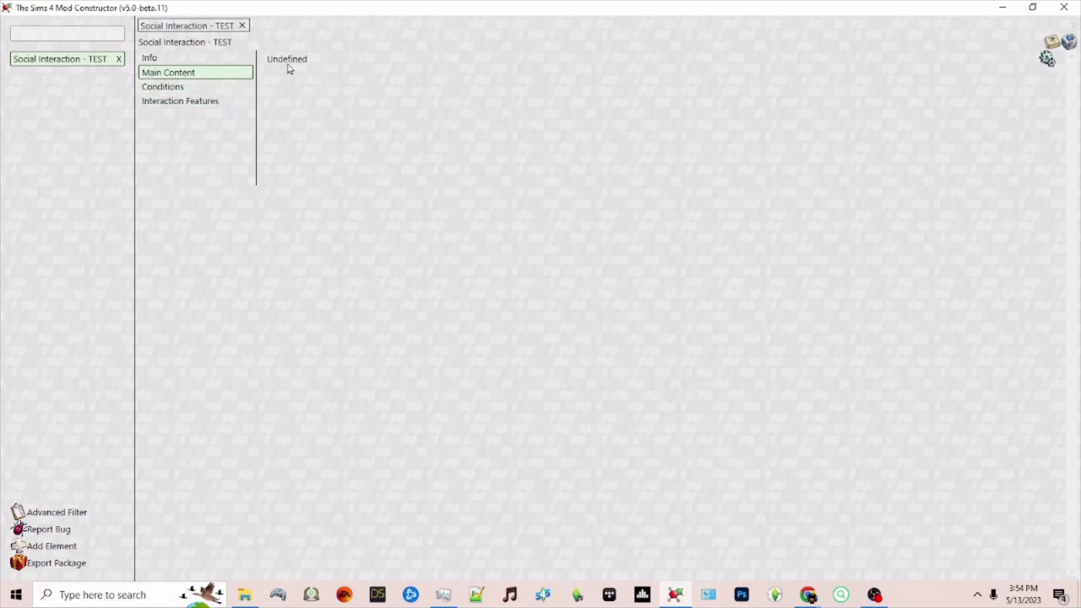
{"action": "left_click", "coordinate": [1048, 60]}
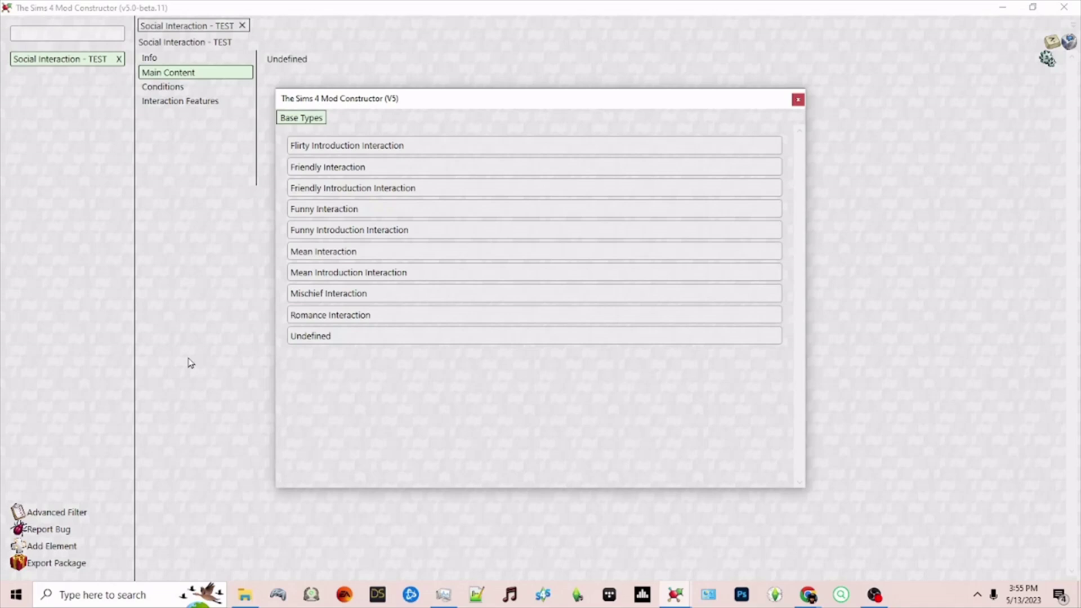
{"action": "left_click", "coordinate": [326, 168]}
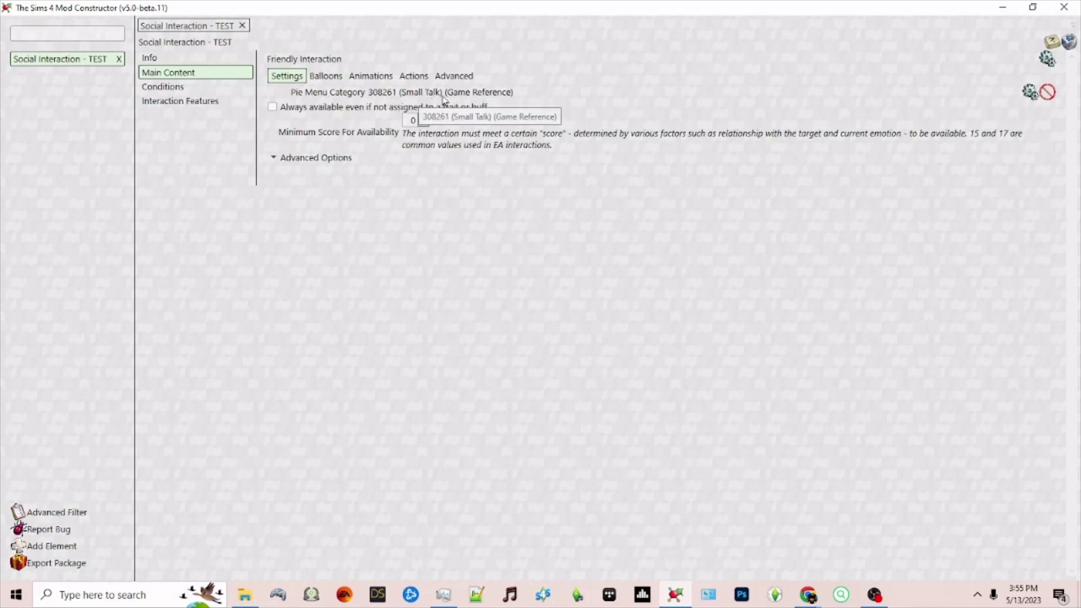
Step: Search the pie menu categories for friendly and assign 308259 Interests (sim_SubCat_Friendly_Interests) as the interaction's category
{"action": "left_click", "coordinate": [1029, 92]}
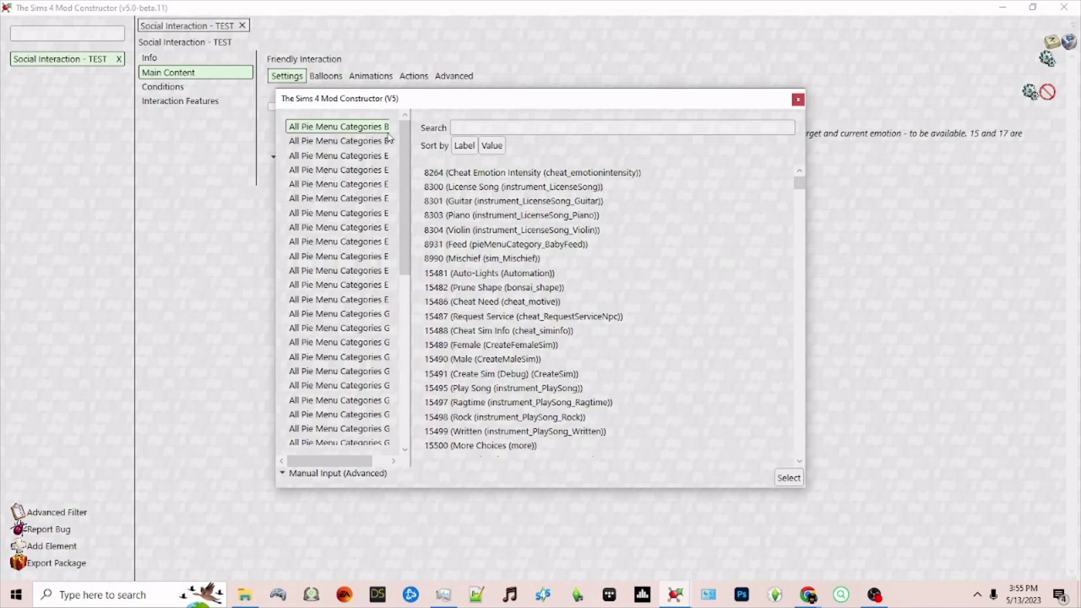
{"action": "left_click_drag", "start_coordinate": [450, 99], "coordinate": [466, 155]}
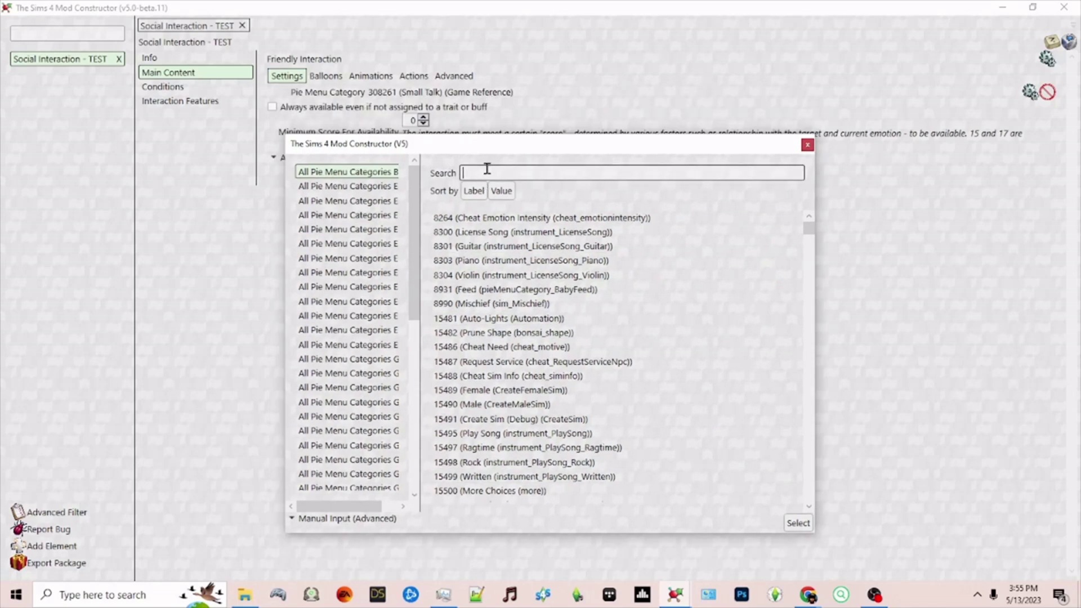
{"action": "left_click", "coordinate": [487, 168]}
{"action": "type", "text": "small"}
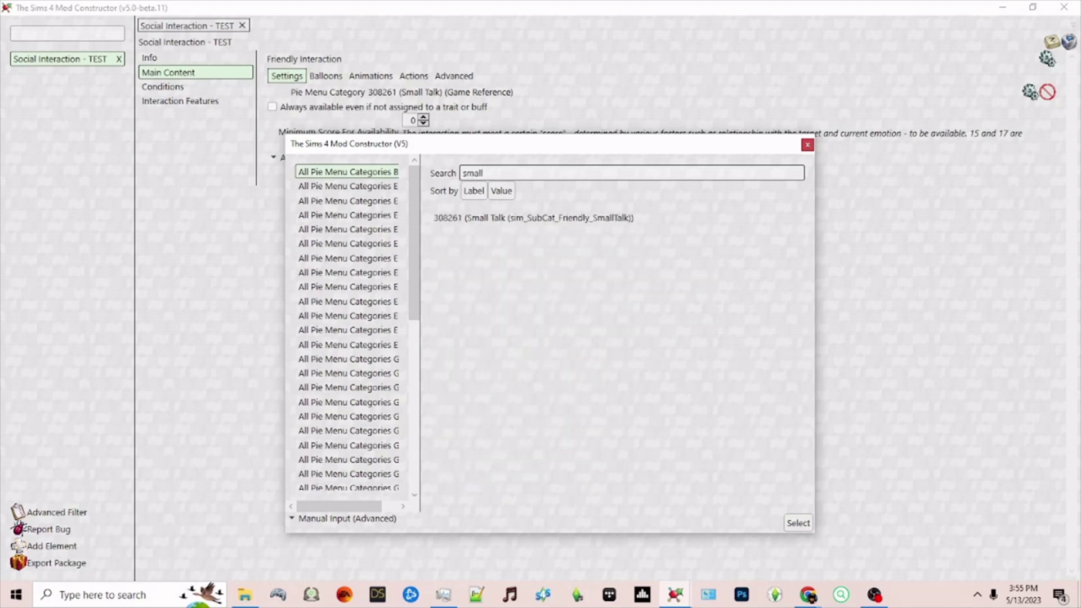
{"action": "key", "text": "BackSpace"}
{"action": "key", "text": "BackSpace"}
{"action": "key", "text": "BackSpace"}
{"action": "key", "text": "BackSpace"}
{"action": "key", "text": "BackSpace"}
{"action": "type", "text": "friendly"}
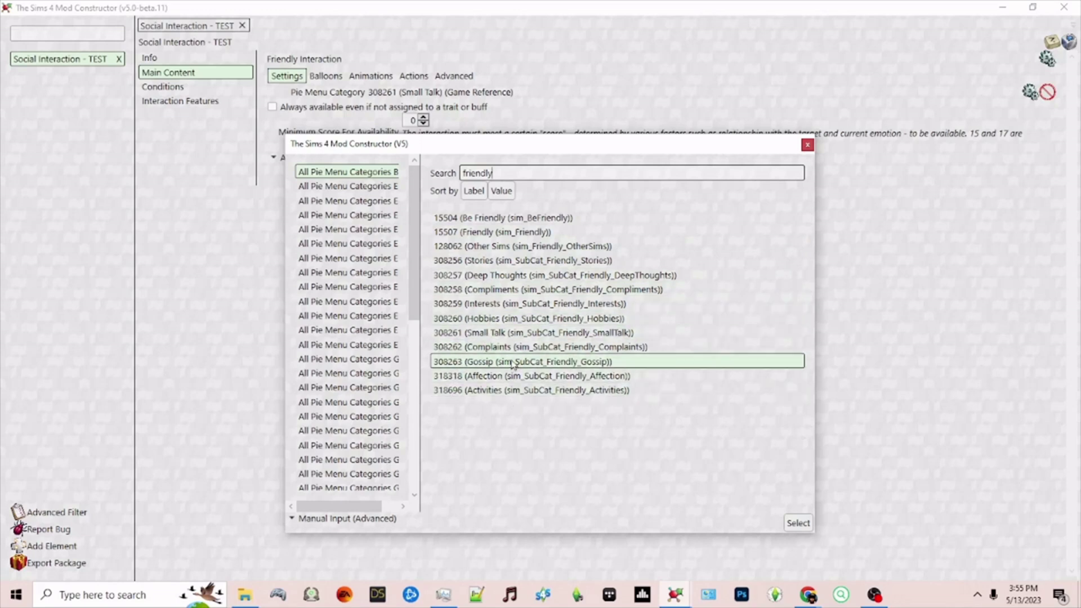
{"action": "left_click", "coordinate": [501, 304]}
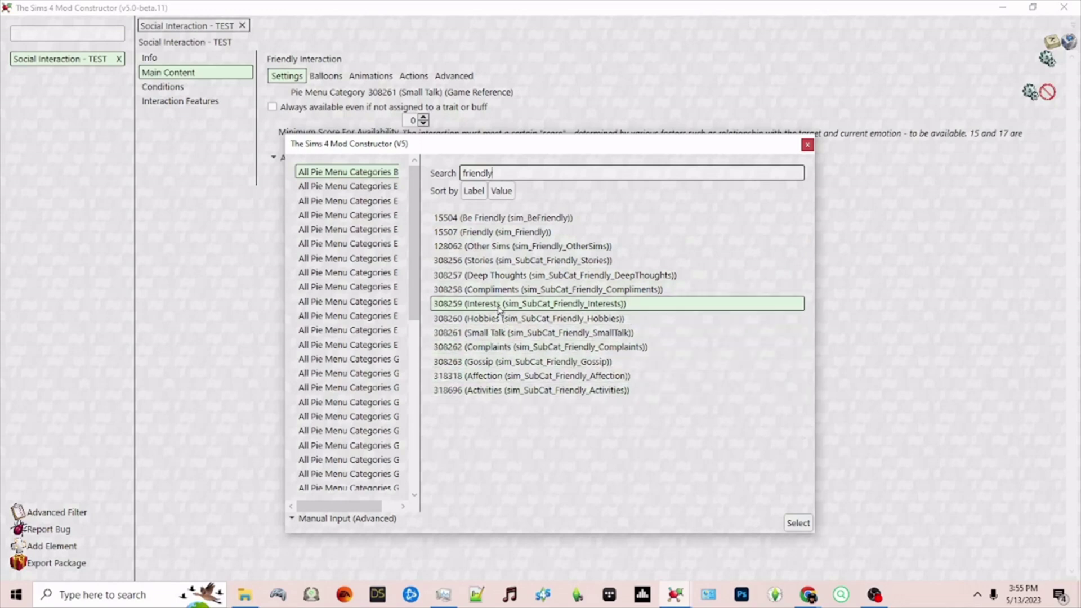
{"action": "left_click", "coordinate": [796, 523]}
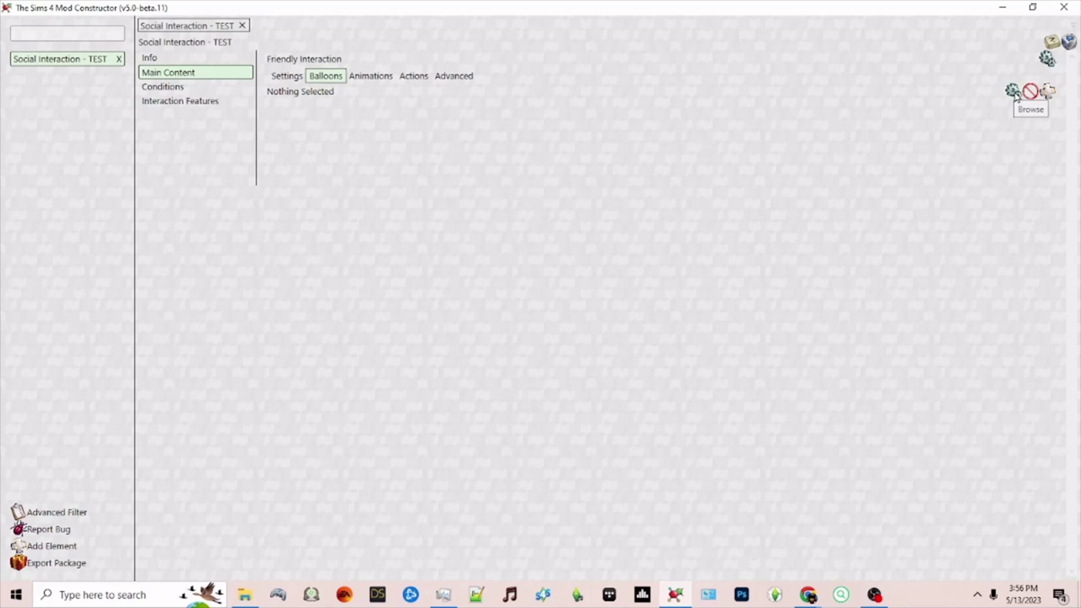
Step: Open the balloon set selection and examine the sets of several packs, including EP11, before returning to the base game sets
{"action": "left_click", "coordinate": [1013, 92]}
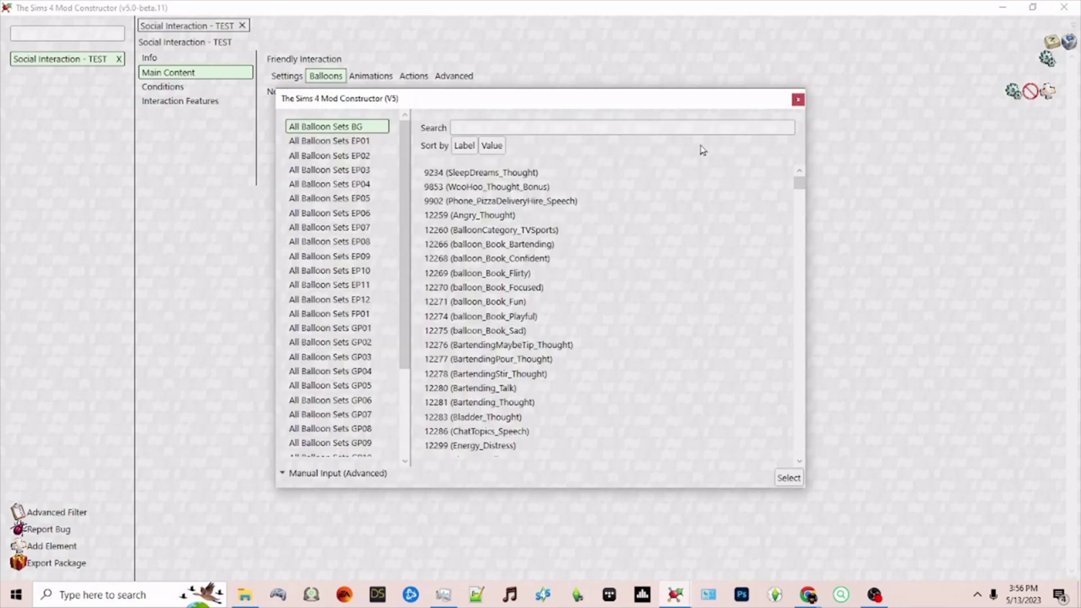
{"action": "left_click", "coordinate": [405, 421]}
{"action": "left_click", "coordinate": [369, 386]}
{"action": "left_click", "coordinate": [362, 285]}
{"action": "left_click", "coordinate": [338, 169]}
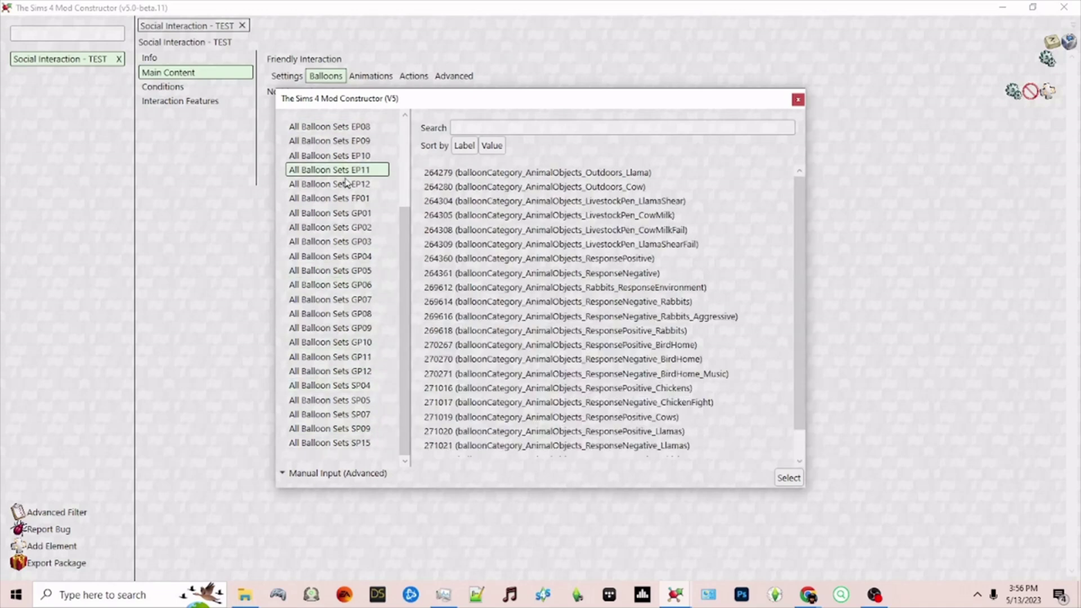
{"action": "left_click", "coordinate": [406, 204]}
{"action": "left_click", "coordinate": [345, 125]}
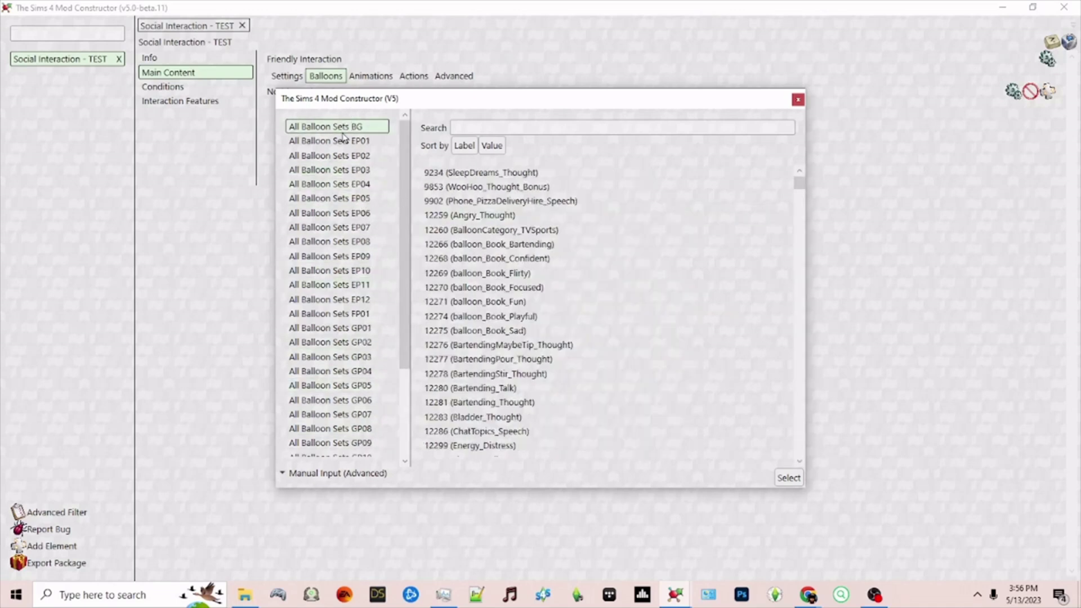
Step: Try searching the base game balloon sets for plane and clear the search text
{"action": "left_click", "coordinate": [550, 127]}
{"action": "type", "text": "pland"}
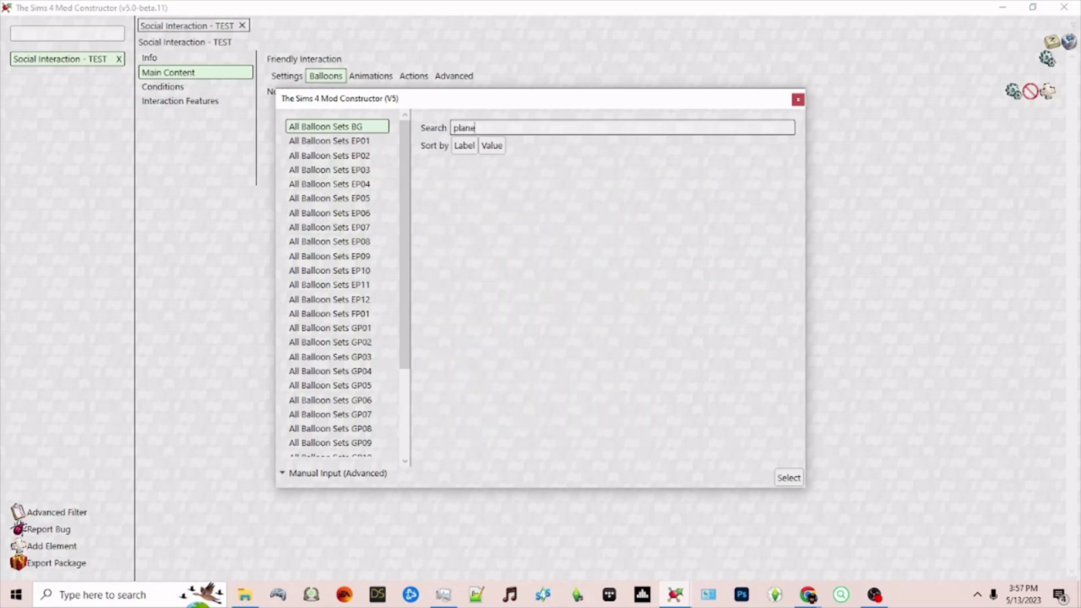
{"action": "key", "text": "BackSpace"}
{"action": "key", "text": "BackSpace"}
{"action": "key", "text": "BackSpace"}
{"action": "key", "text": "BackSpace"}
{"action": "key", "text": "BackSpace"}
{"action": "type", "text": "fir"}
{"action": "key", "text": "BackSpace"}
{"action": "type", "text": "x"}
{"action": "key", "text": "BackSpace"}
{"action": "key", "text": "BackSpace"}
{"action": "type", "text": "ri"}
{"action": "key", "text": "BackSpace"}
{"action": "key", "text": "BackSpace"}
{"action": "key", "text": "BackSpace"}
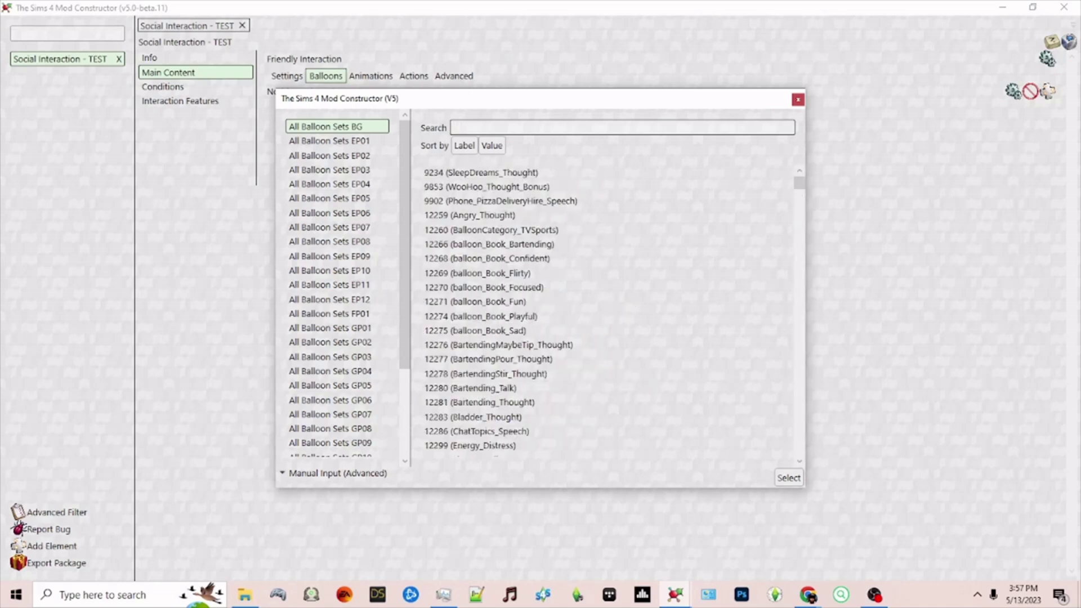
Step: Assign 12260 (BalloonCategory_TVSports) as the interaction's balloon set
{"action": "left_click", "coordinate": [500, 240]}
{"action": "left_click", "coordinate": [789, 479]}
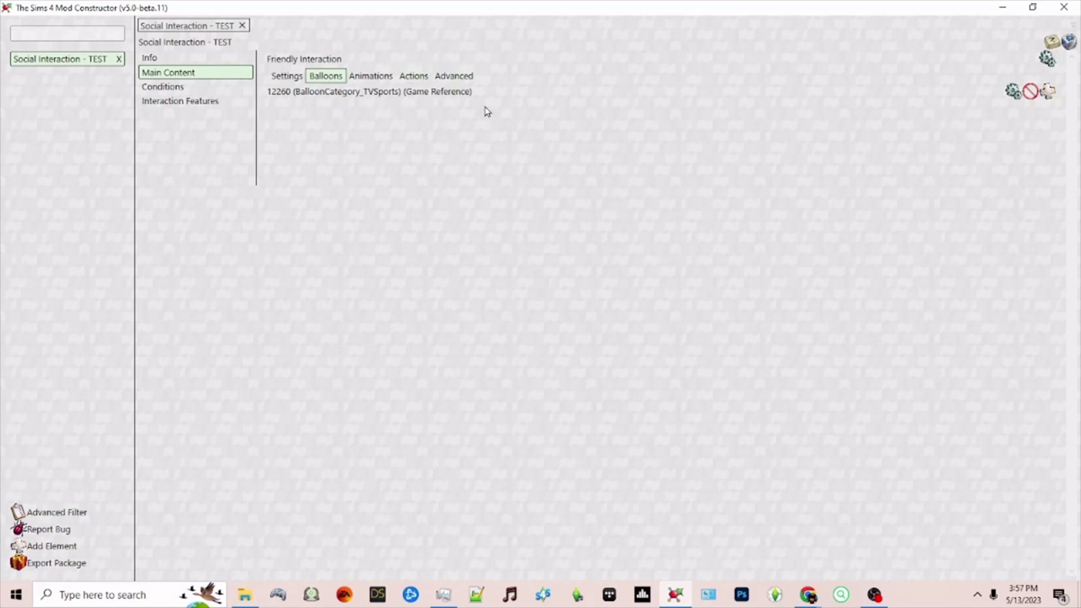
Step: Examine the interaction's animation settings and the base game animations available for Success
{"action": "left_click", "coordinate": [369, 77]}
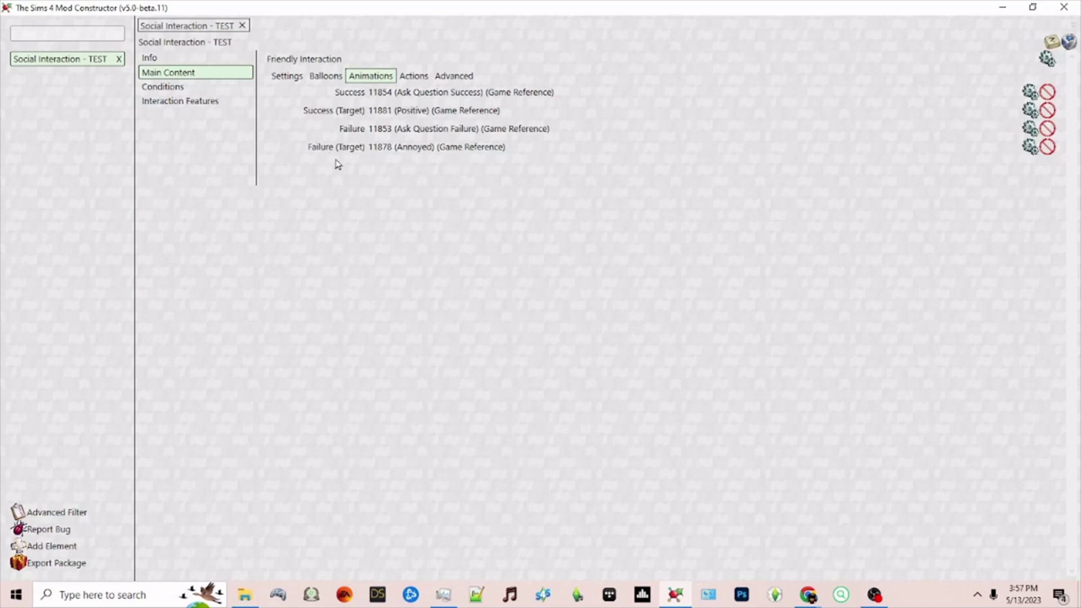
{"action": "left_click", "coordinate": [1031, 93]}
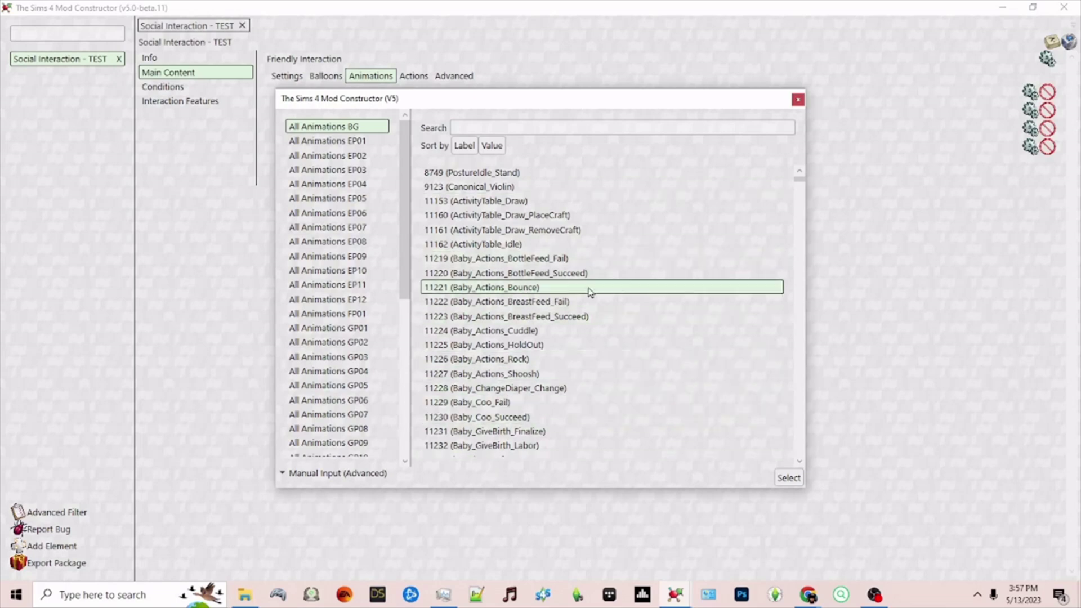
{"action": "left_click_drag", "start_coordinate": [800, 184], "coordinate": [796, 296]}
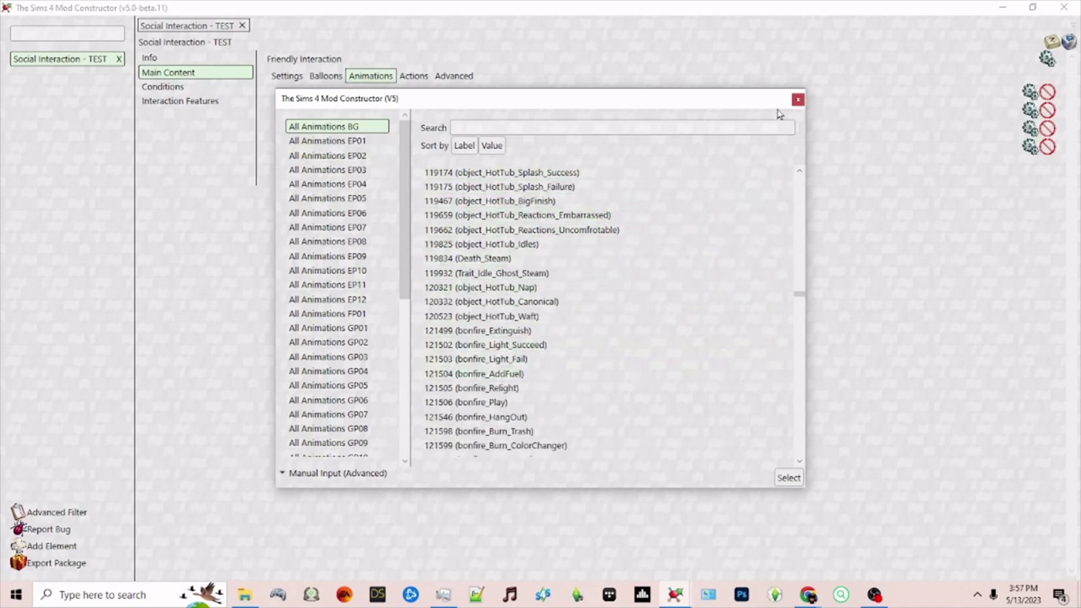
{"action": "left_click", "coordinate": [798, 101]}
Step: Search the existing loot actions for rel and add 11030 (Rel_Gain_Large) to the interaction's actions
{"action": "left_click", "coordinate": [413, 77]}
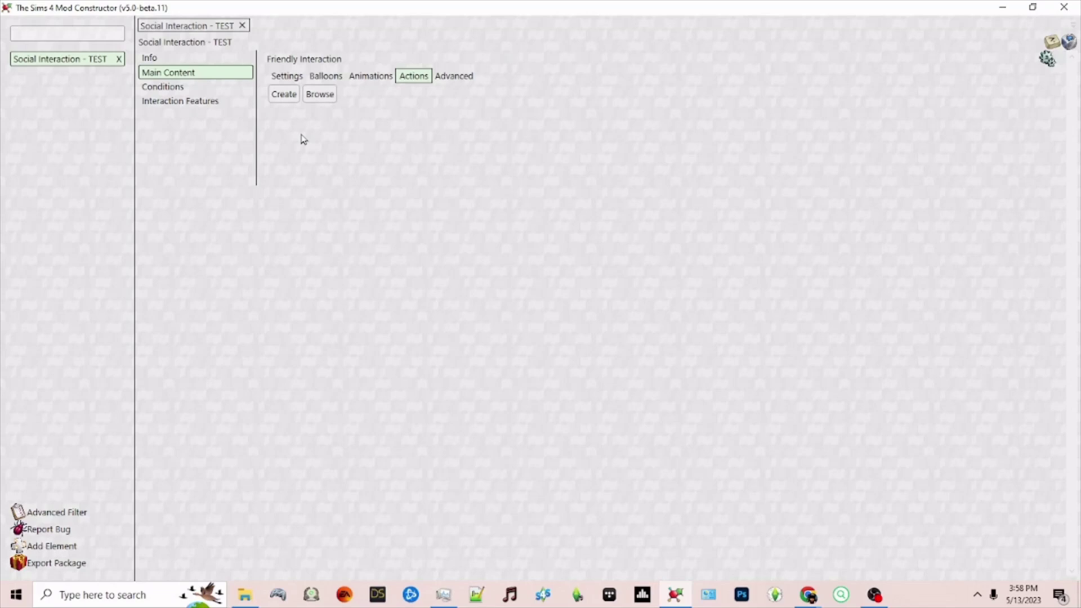
{"action": "left_click", "coordinate": [321, 94]}
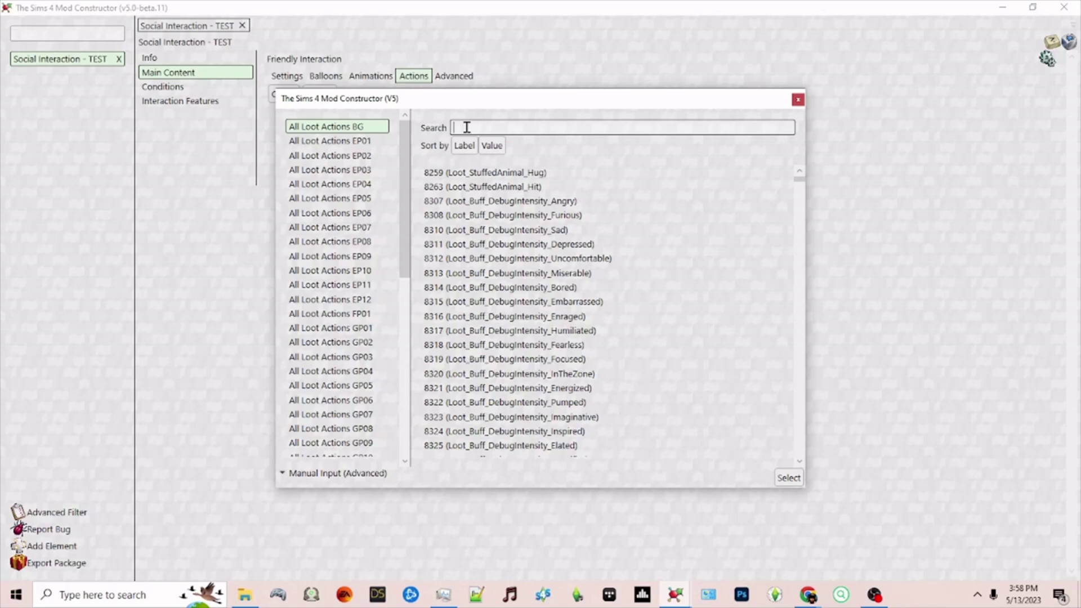
{"action": "type", "text": "rel"}
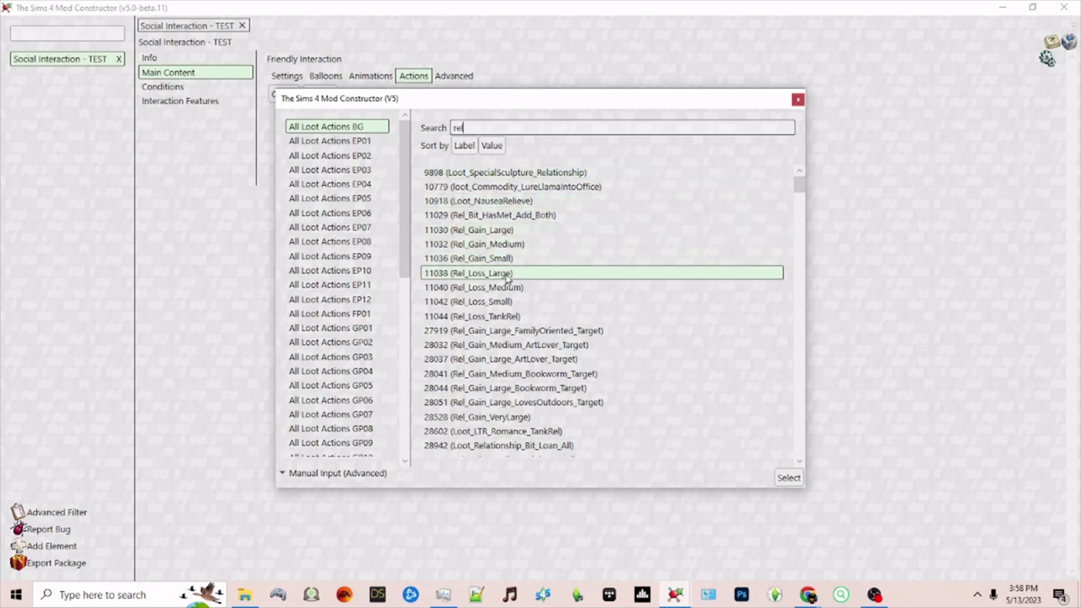
{"action": "left_click", "coordinate": [483, 233]}
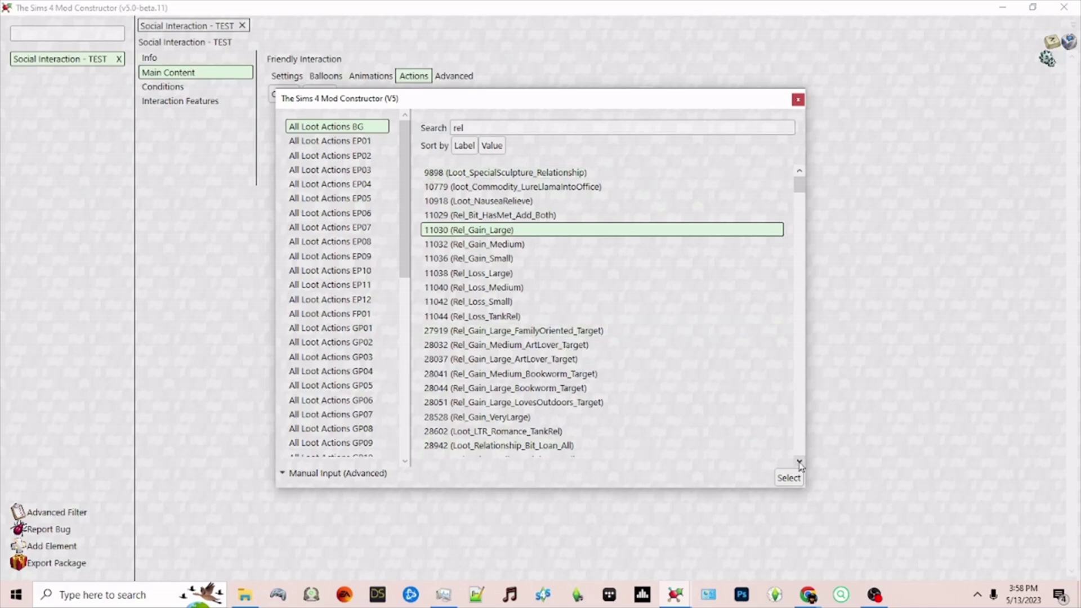
{"action": "left_click", "coordinate": [790, 479]}
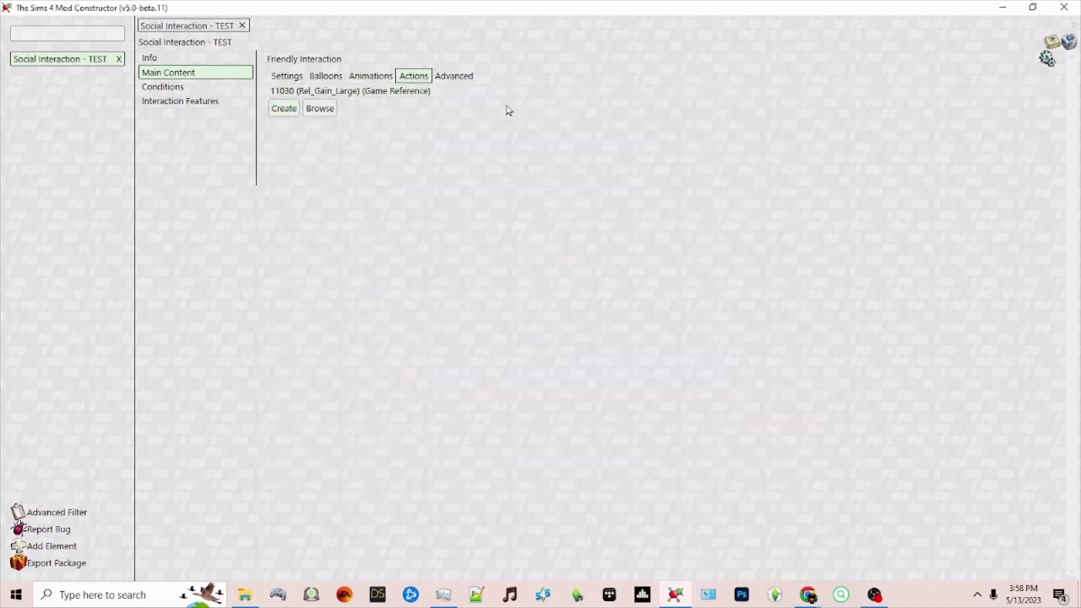
Step: Examine the interaction's advanced score settings and the base game scores available for a custom score type, leaving the custom score type off
{"action": "left_click", "coordinate": [460, 81]}
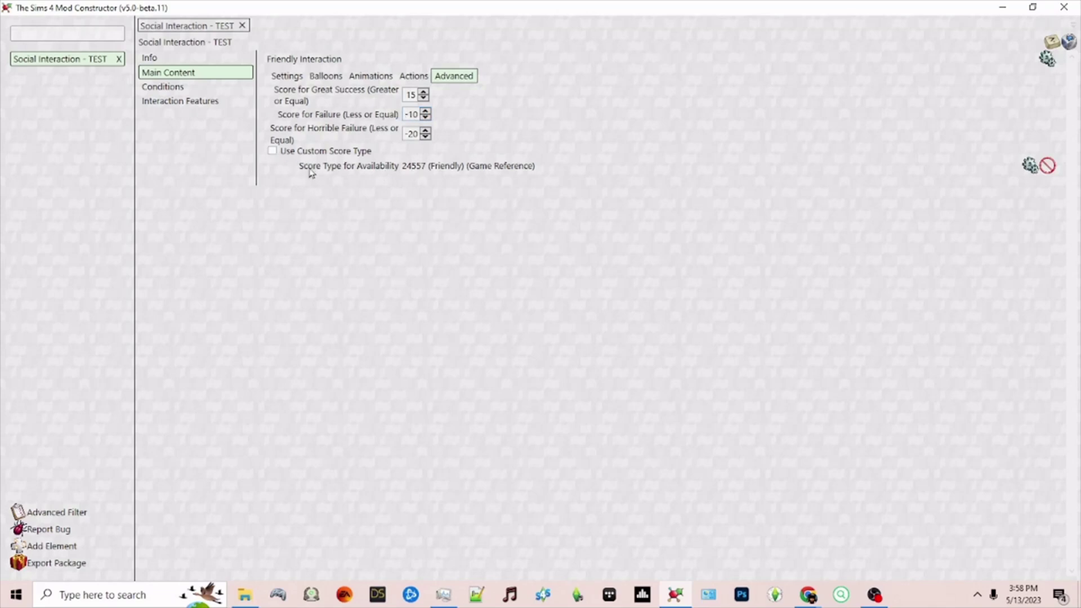
{"action": "left_click", "coordinate": [273, 152]}
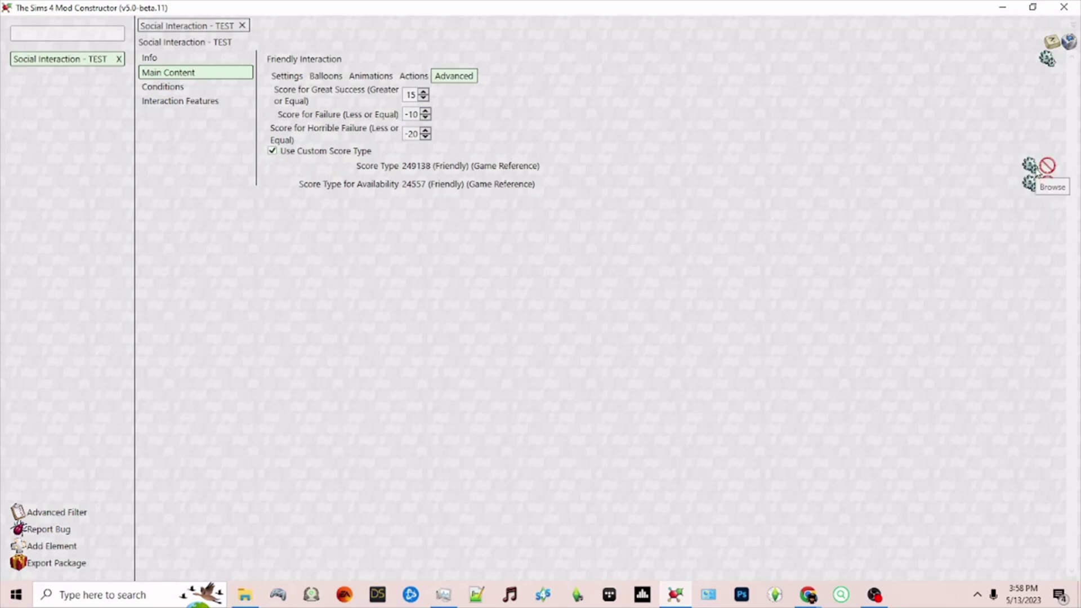
{"action": "left_click", "coordinate": [1029, 182]}
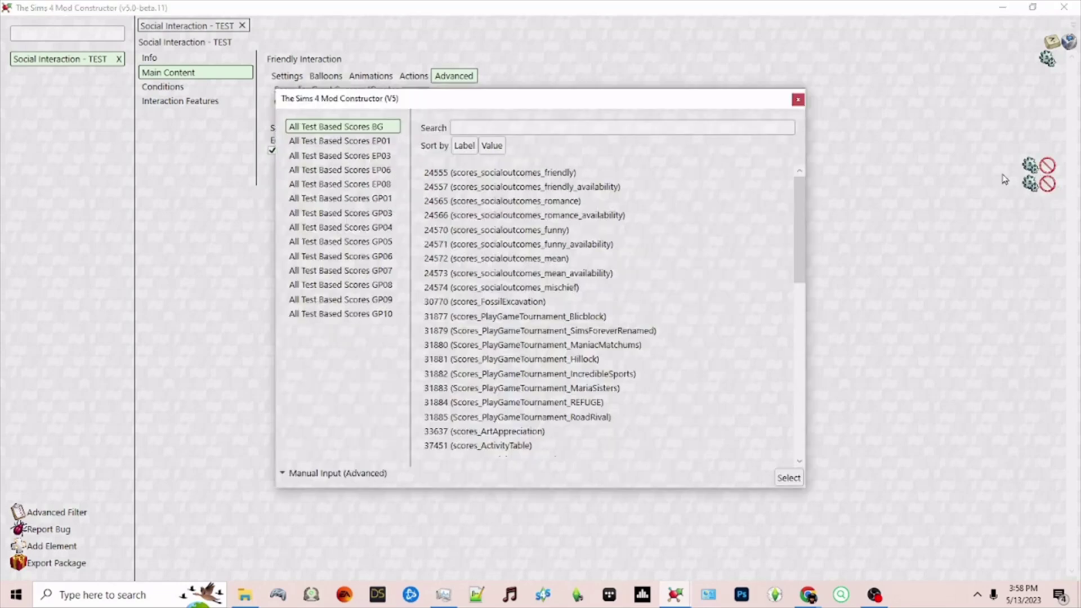
{"action": "left_click", "coordinate": [283, 473]}
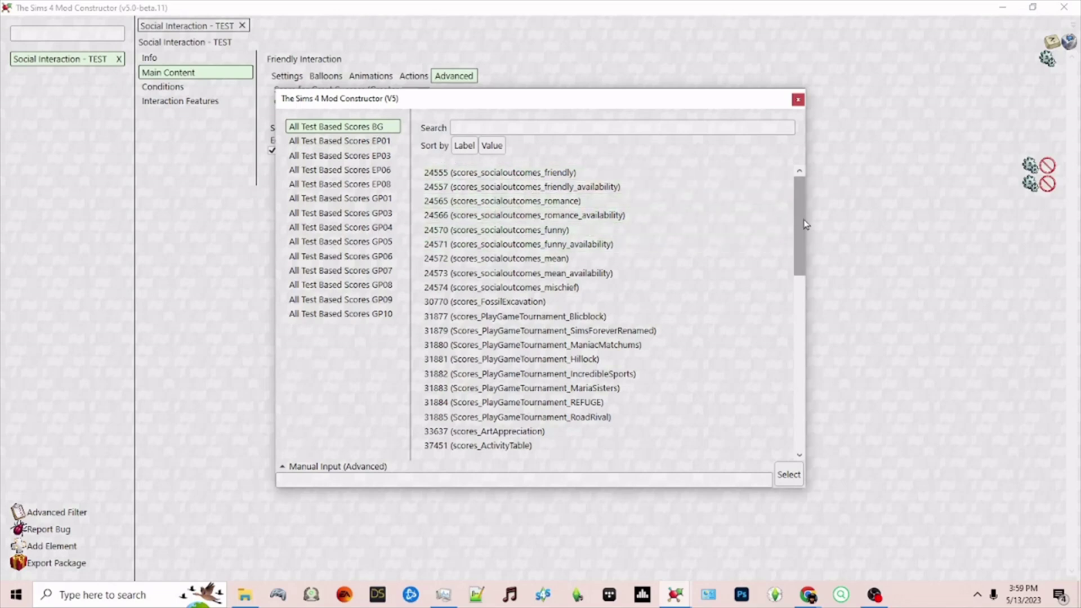
{"action": "left_click_drag", "start_coordinate": [805, 224], "coordinate": [808, 302]}
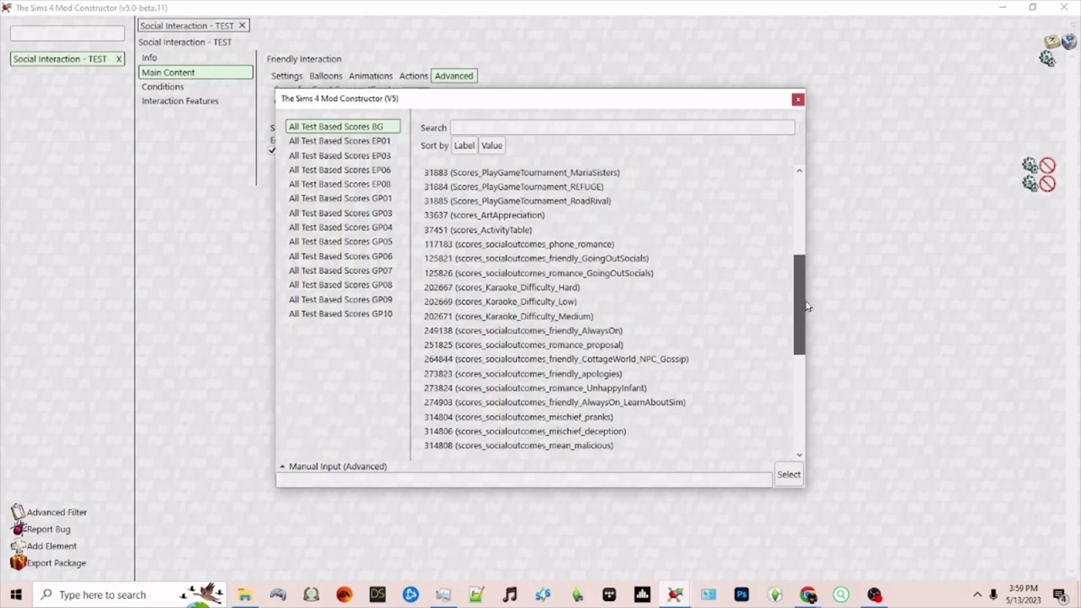
{"action": "left_click", "coordinate": [798, 99]}
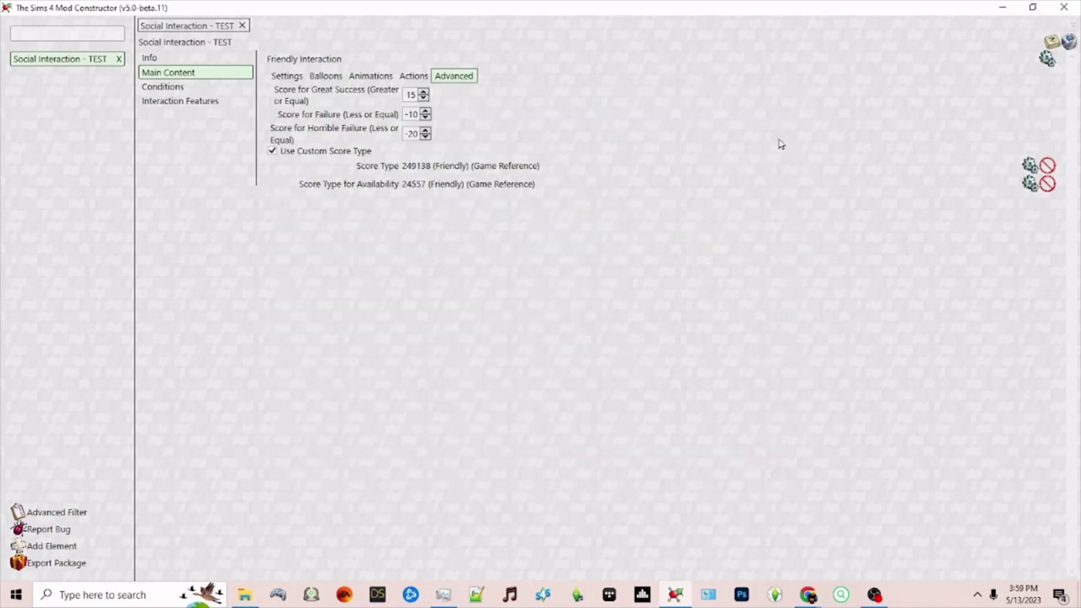
{"action": "left_click", "coordinate": [273, 152]}
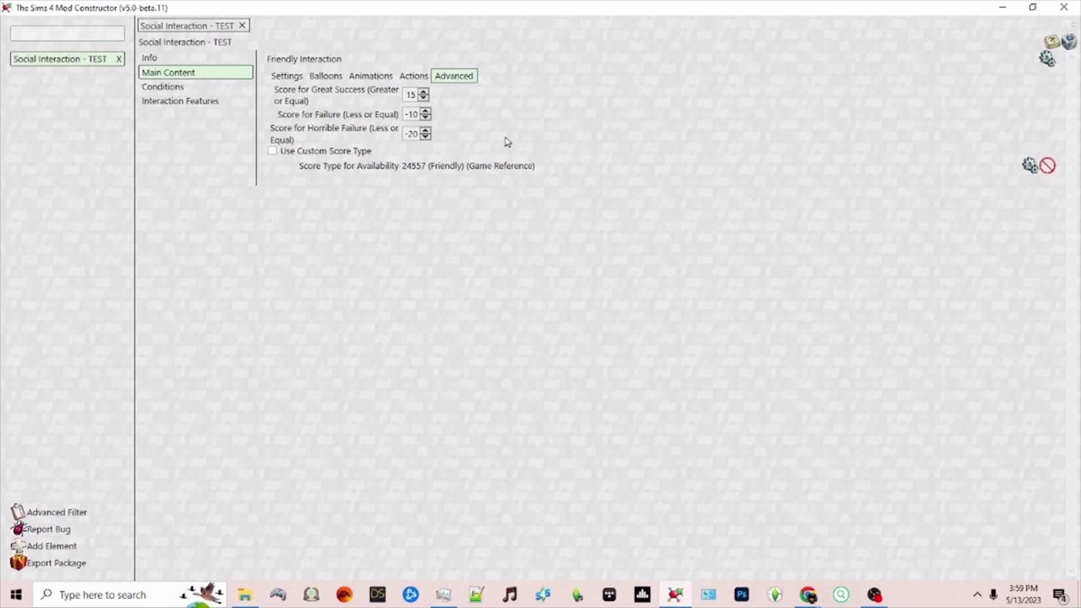
Step: Add a condition of the base type Always Run to the interaction's availability conditions
{"action": "left_click", "coordinate": [163, 89]}
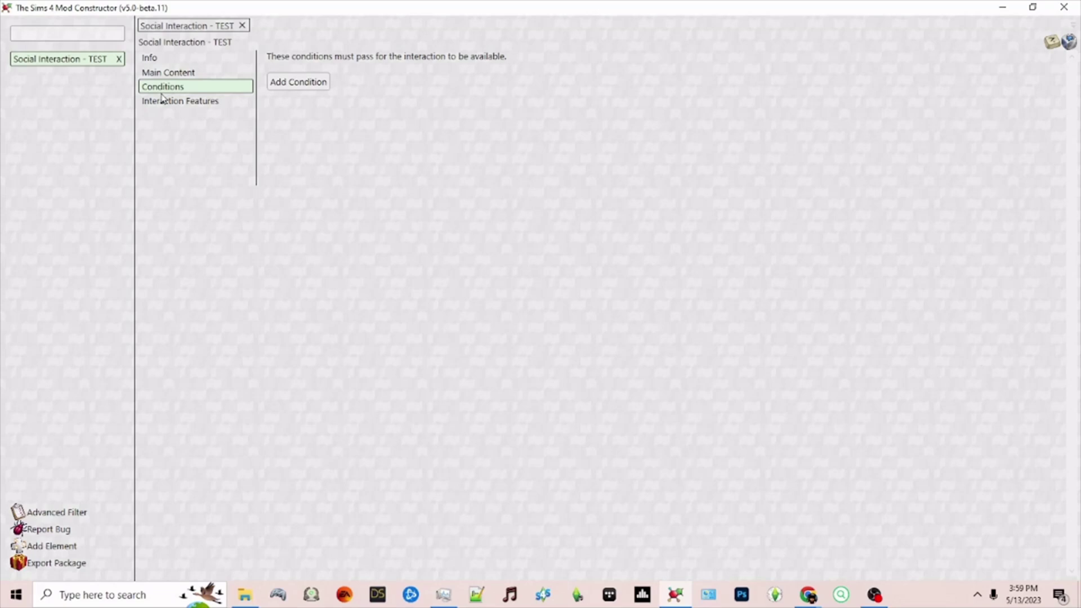
{"action": "left_click", "coordinate": [295, 83]}
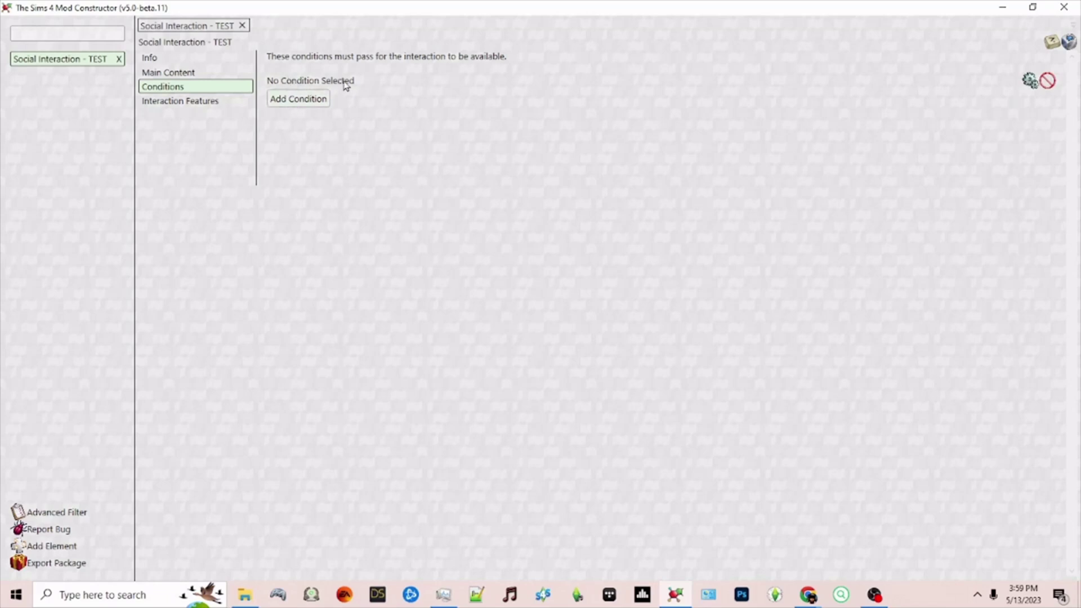
{"action": "left_click", "coordinate": [1031, 85]}
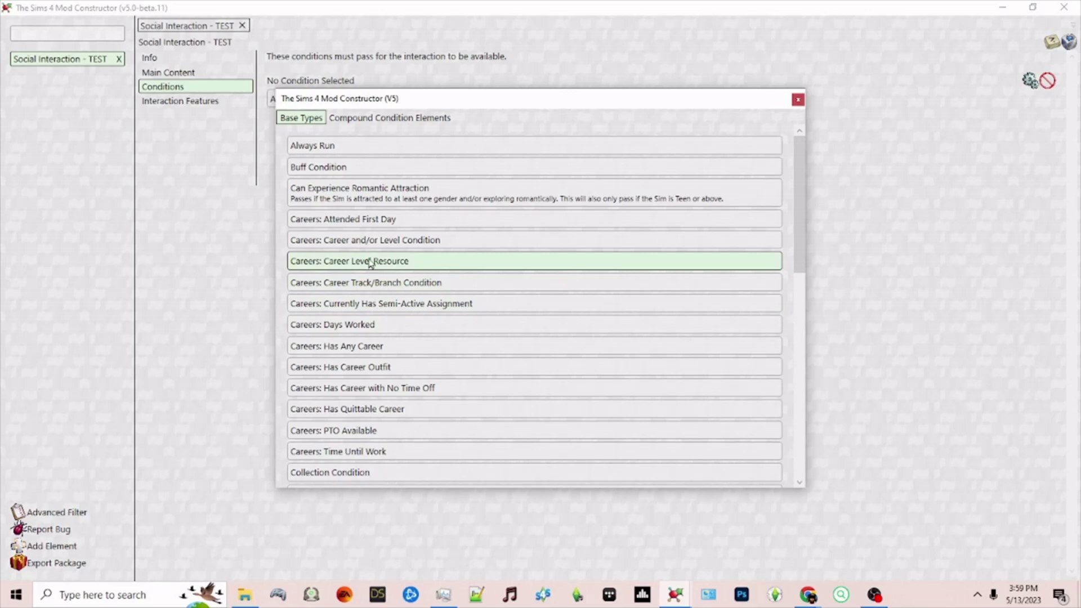
{"action": "scroll", "coordinate": [370, 263], "scroll_direction": "down", "scroll_amount": 1}
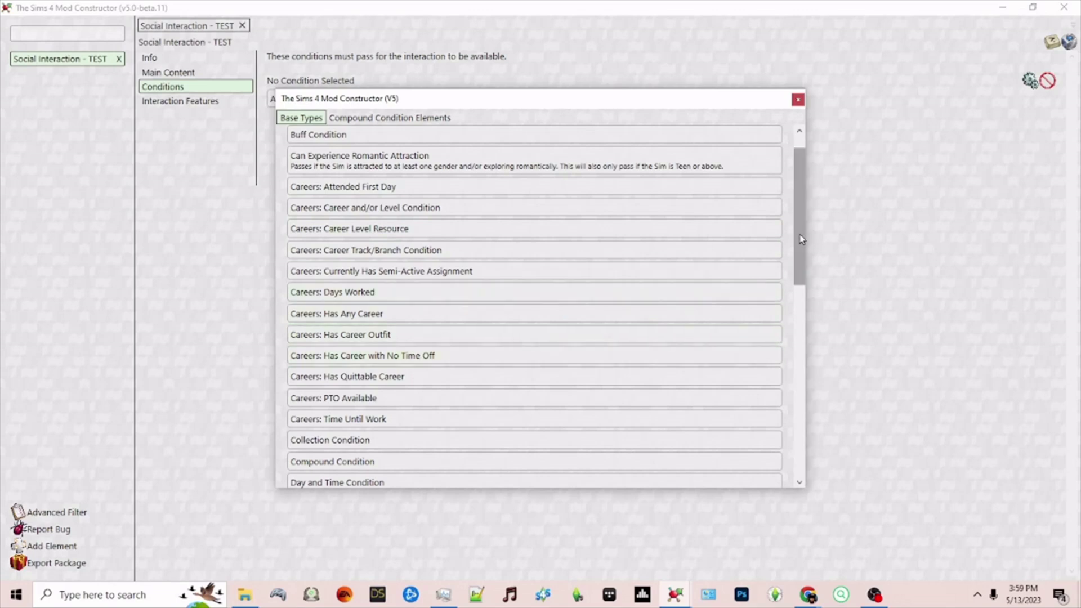
{"action": "mouse_move", "coordinate": [799, 242]}
{"action": "left_mouse_down"}
{"action": "mouse_move", "coordinate": [787, 451]}
{"action": "mouse_move", "coordinate": [795, 224]}
{"action": "left_mouse_up"}
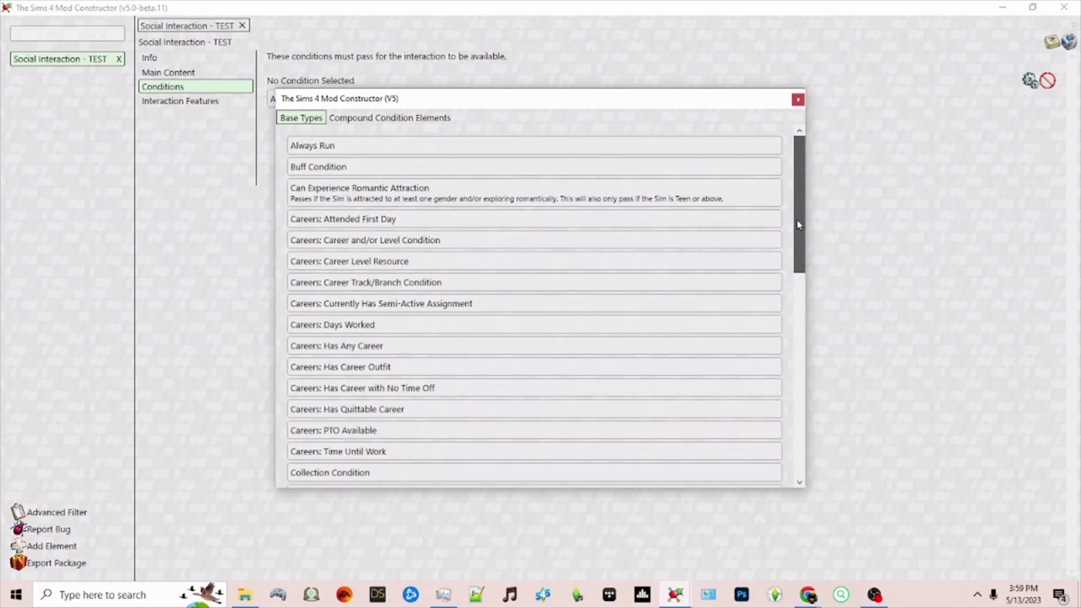
{"action": "left_click", "coordinate": [318, 147]}
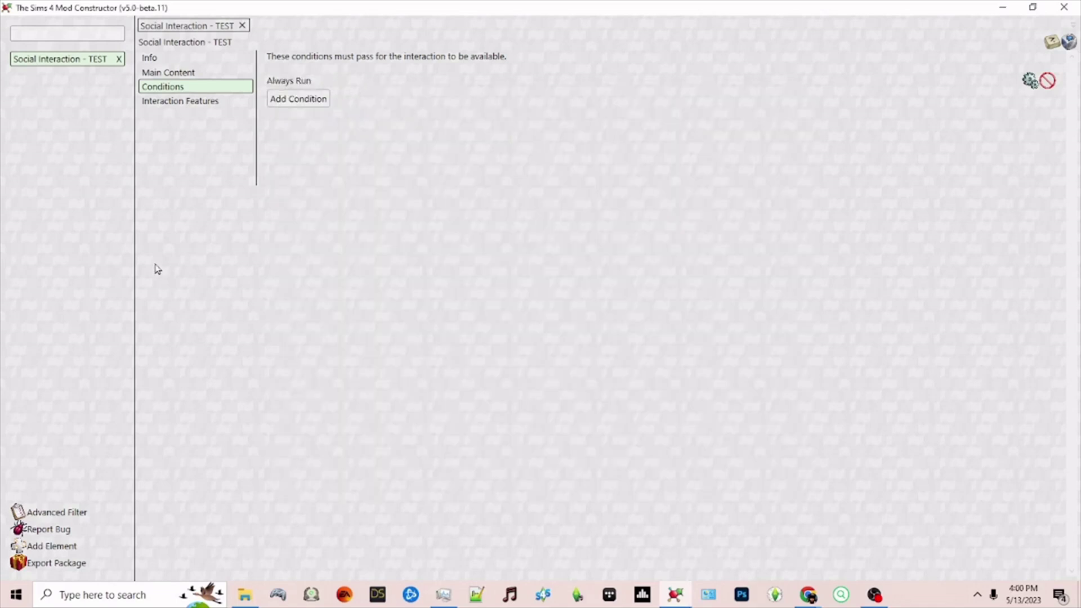
{"action": "left_click", "coordinate": [179, 104]}
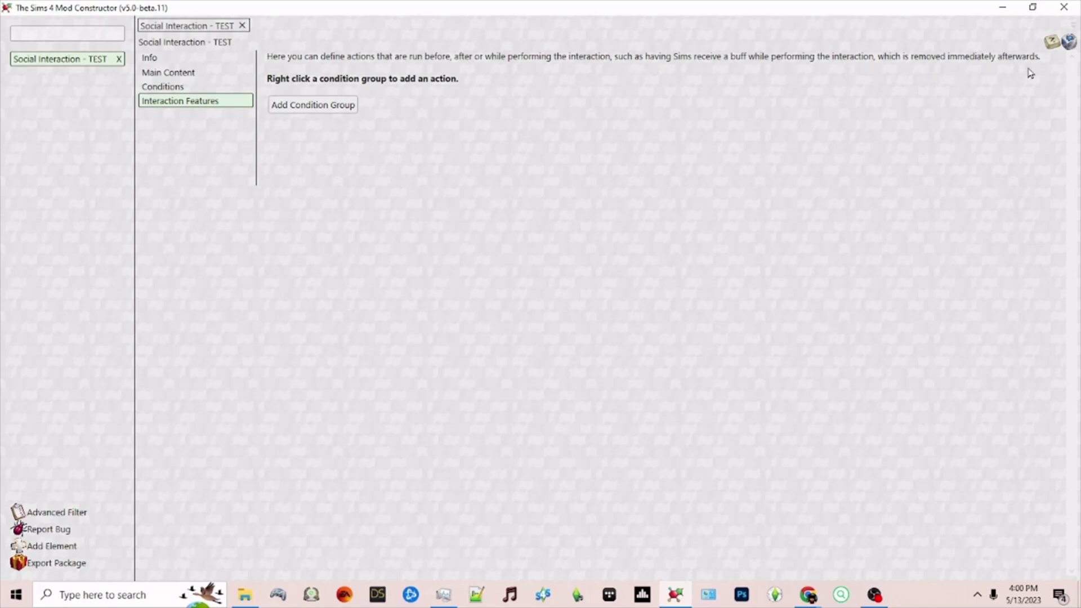
{"action": "left_click", "coordinate": [179, 89]}
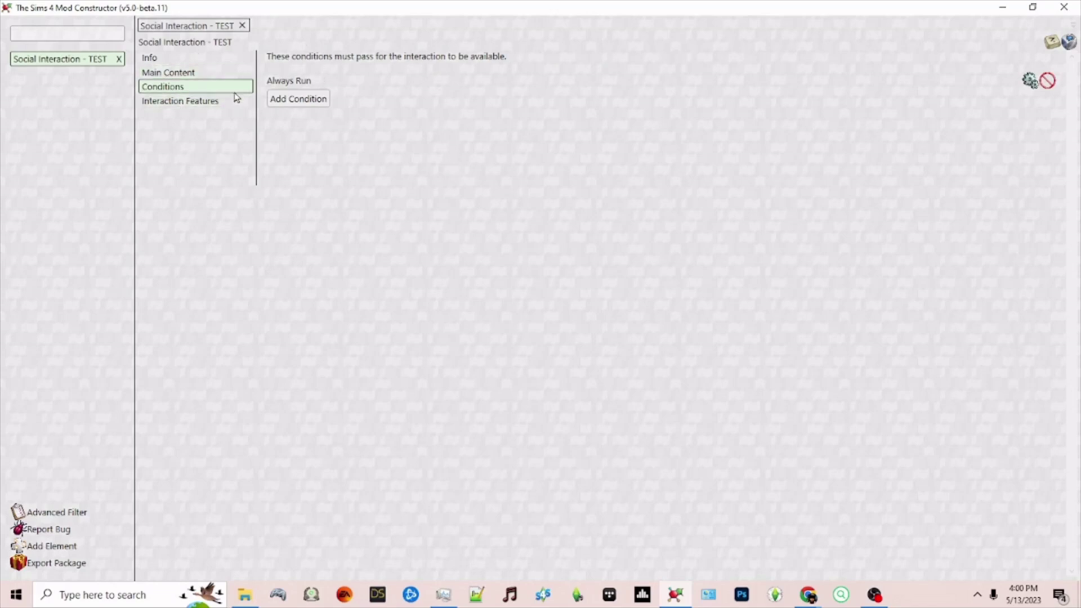
{"action": "left_click", "coordinate": [202, 103]}
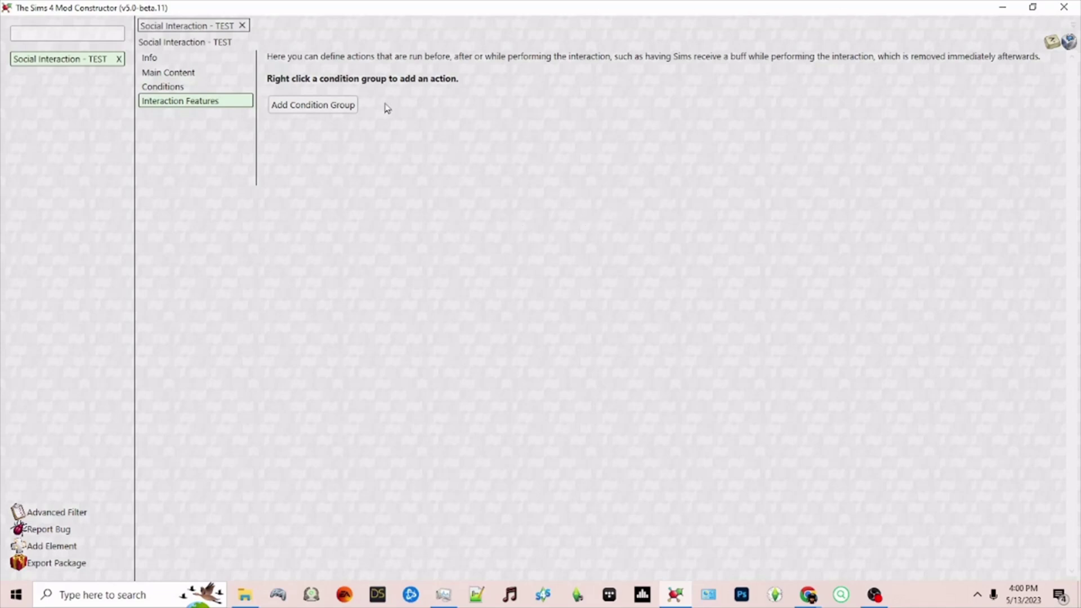
Step: Export the mod as simsmodelsimmer_TestSocialInteraction.package into the Documents > Electronic Arts > The Sims 4 > Mods folder
{"action": "left_click", "coordinate": [80, 563]}
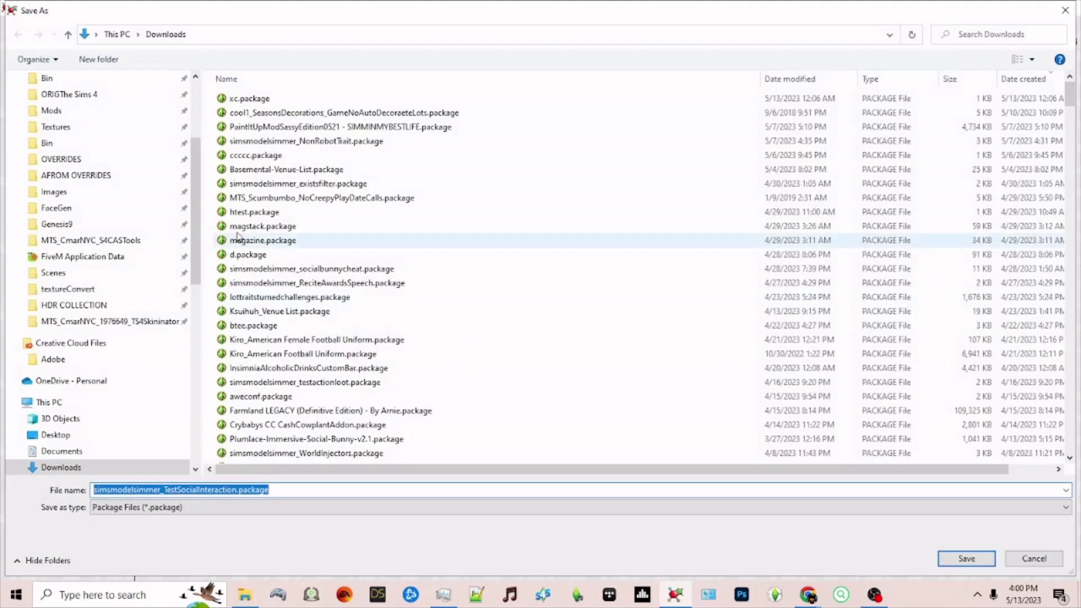
{"action": "left_click", "coordinate": [96, 95]}
{"action": "left_click", "coordinate": [231, 34]}
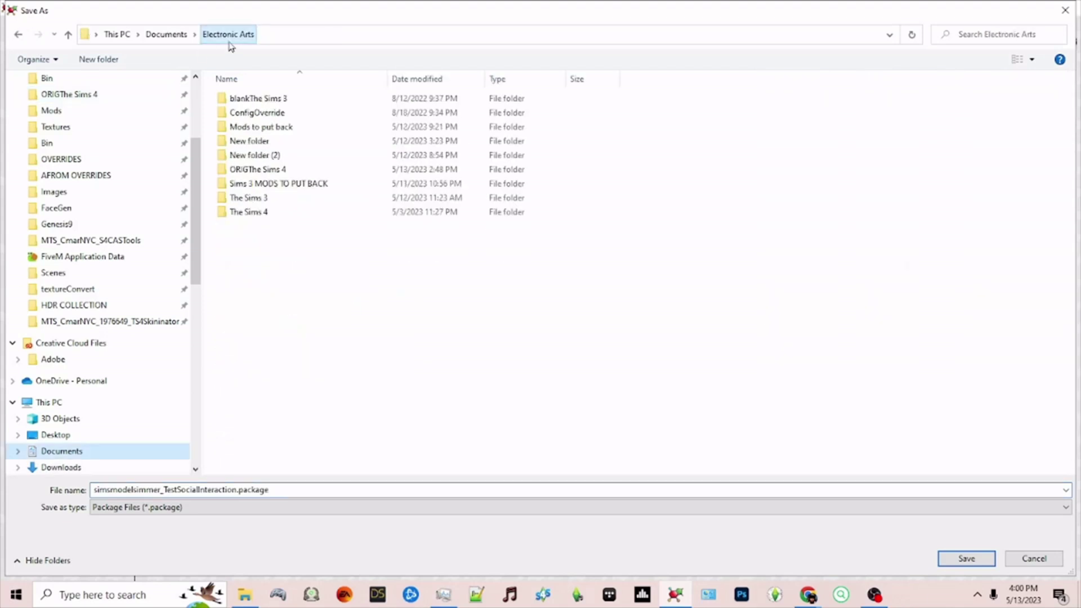
{"action": "double_click", "coordinate": [239, 213]}
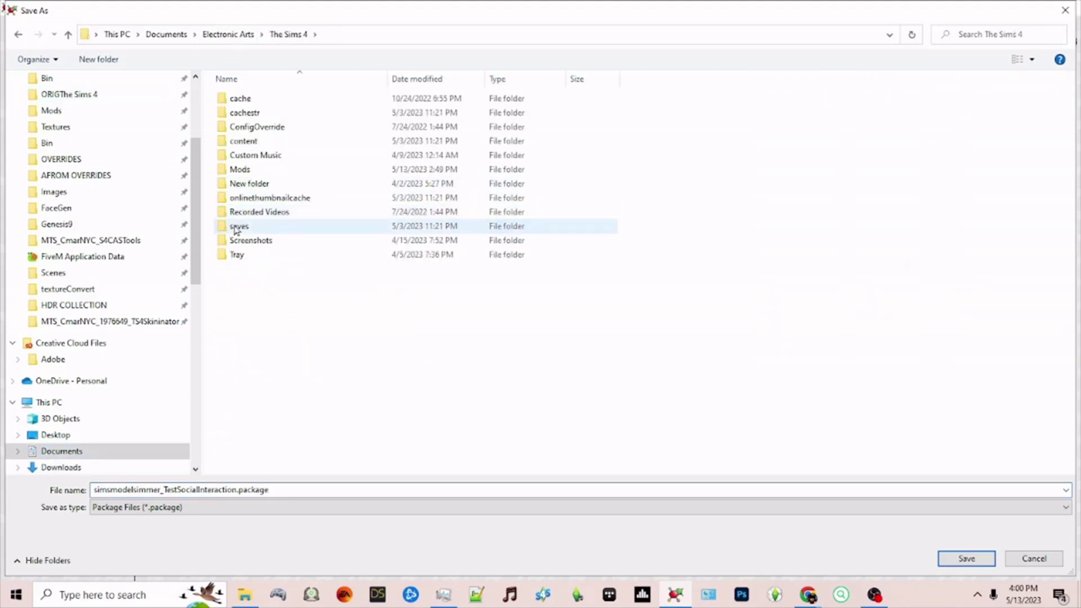
{"action": "double_click", "coordinate": [237, 170]}
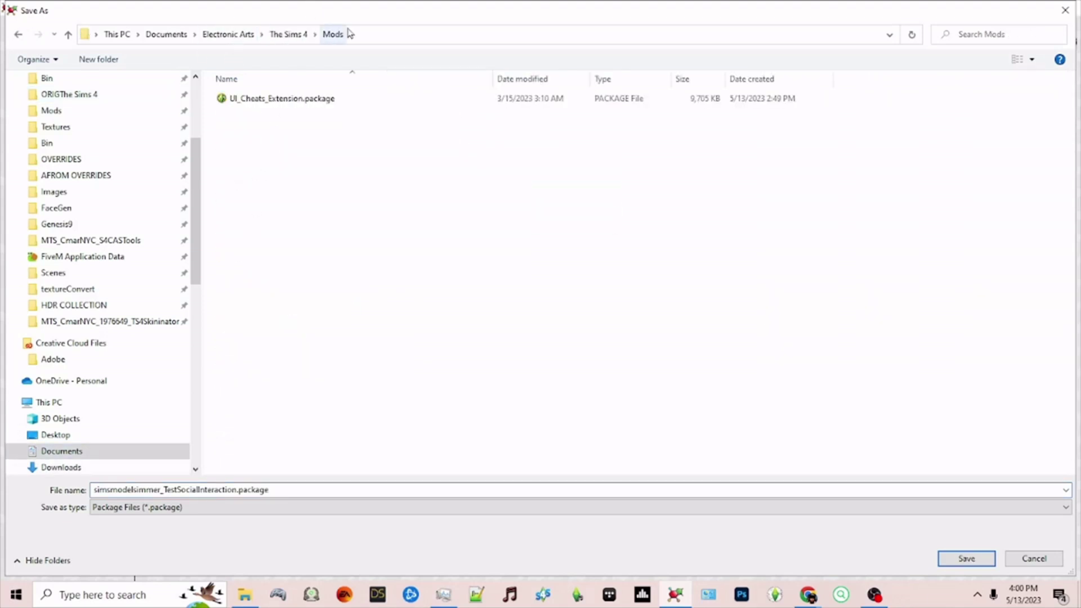
{"action": "left_click", "coordinate": [960, 559]}
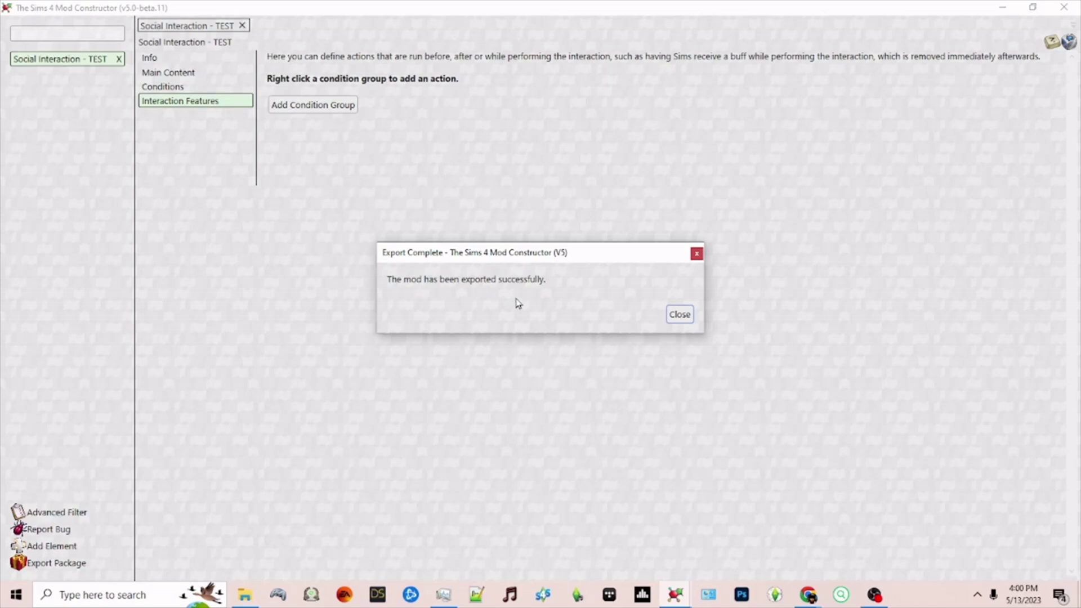
{"action": "left_click", "coordinate": [679, 315]}
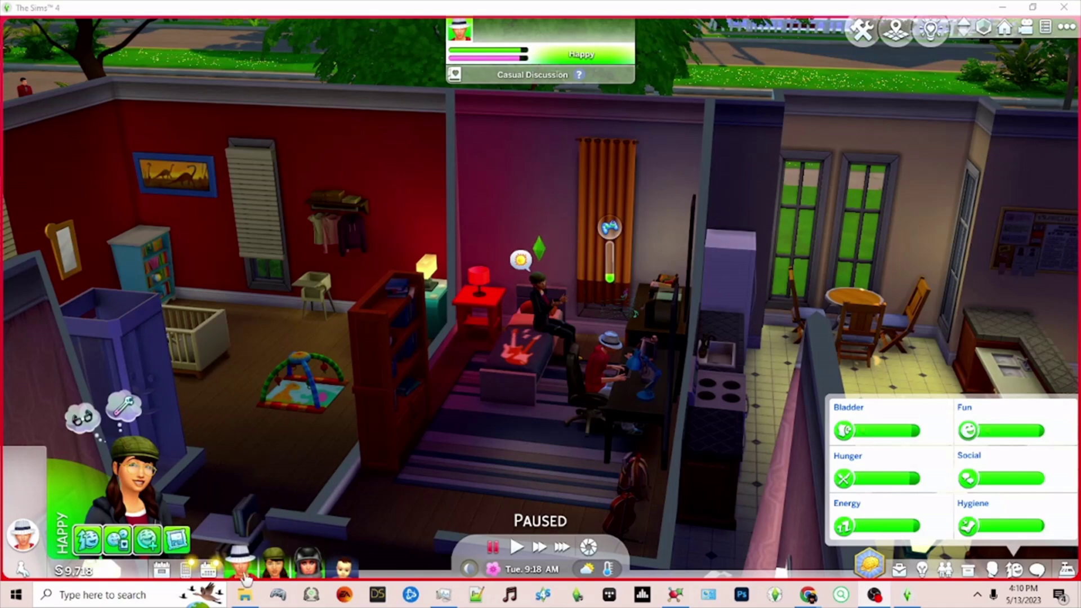
Step: In The Sims 4, run Social Interaction - TEST from the friendly Interests choices on the blue-hatted Sim at the desk and unpause the game
{"action": "scroll", "coordinate": [600, 393], "scroll_direction": "up", "scroll_amount": 1}
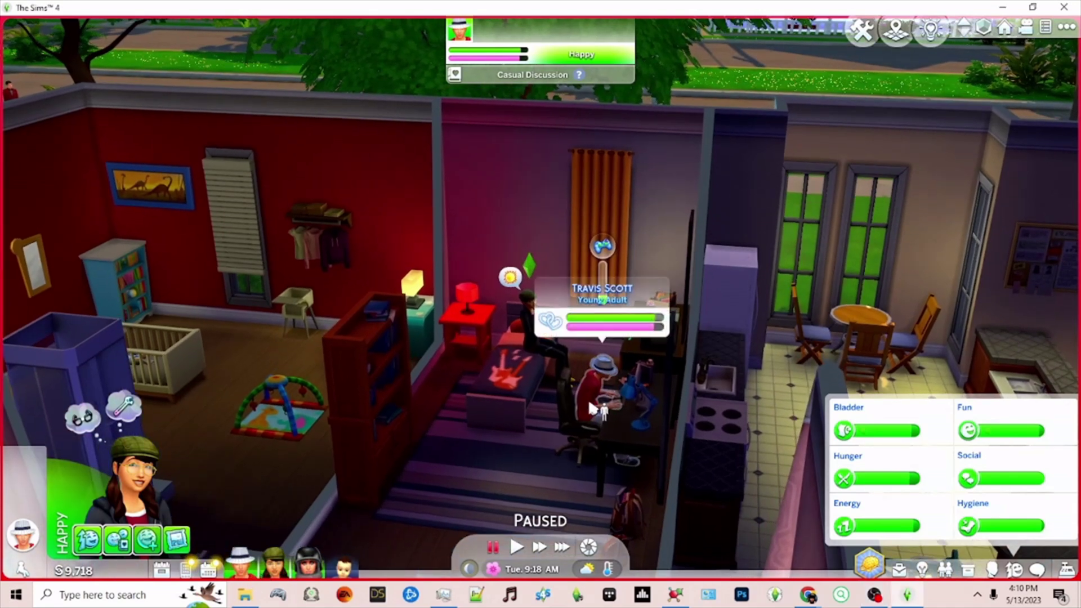
{"action": "left_click", "coordinate": [590, 406]}
{"action": "left_click", "coordinate": [597, 298]}
{"action": "left_click", "coordinate": [597, 313]}
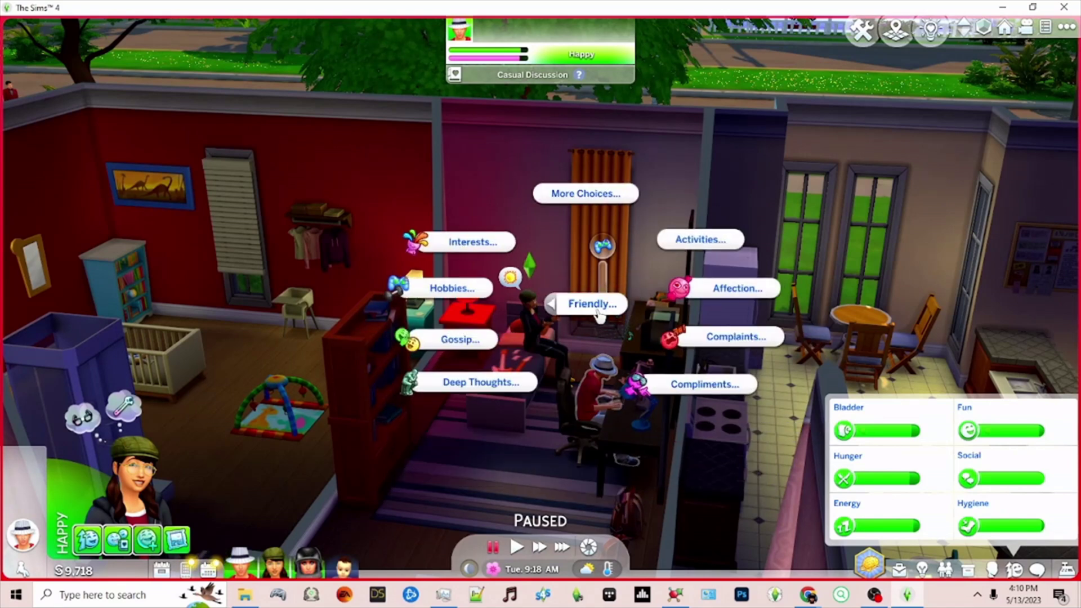
{"action": "left_click", "coordinate": [471, 247]}
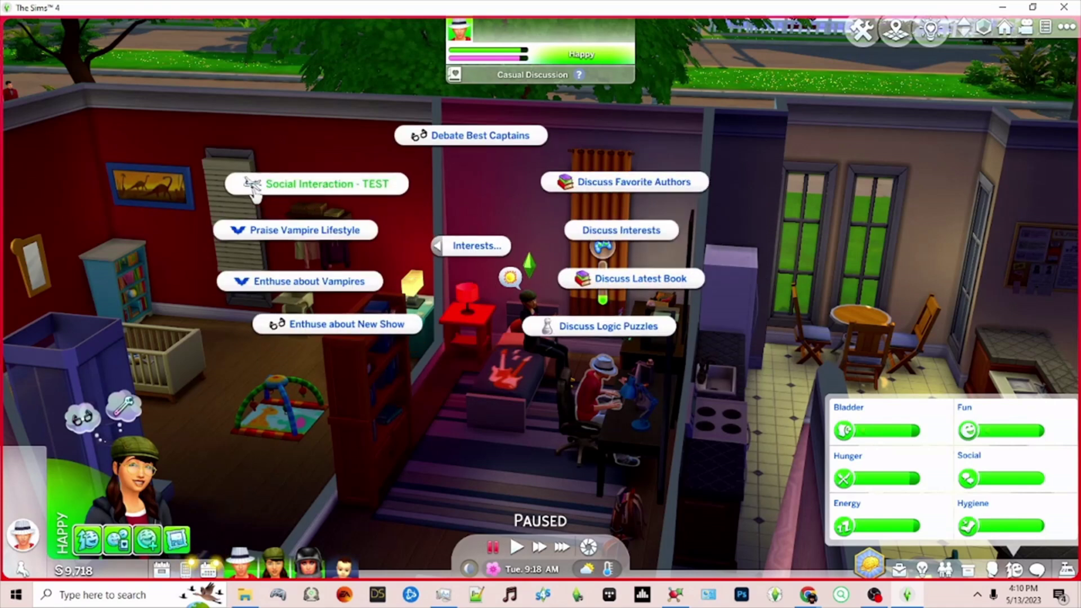
{"action": "left_click", "coordinate": [302, 191]}
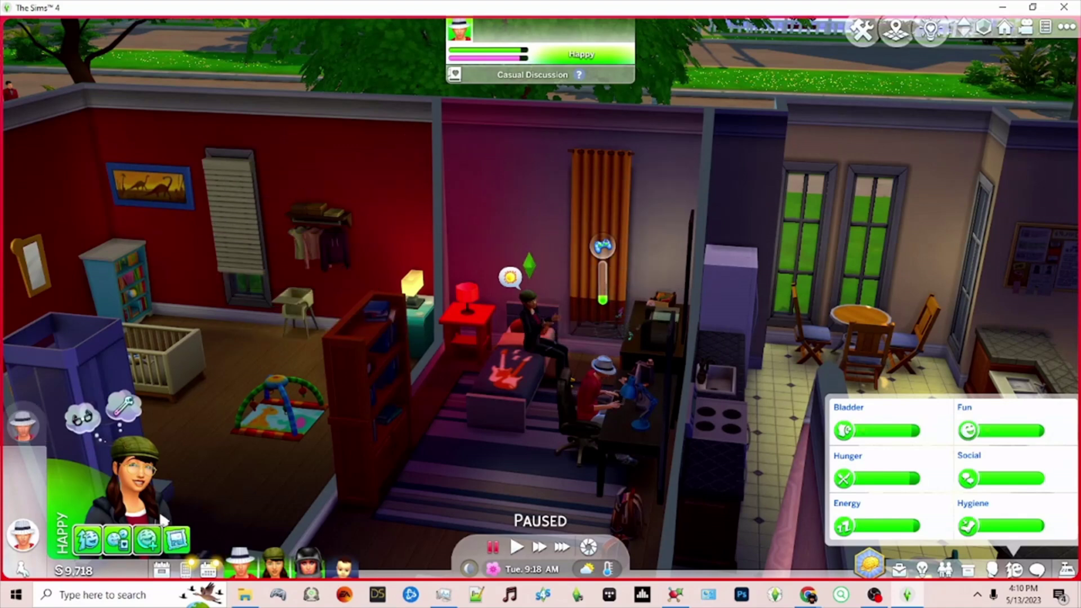
{"action": "left_click", "coordinate": [516, 549]}
{"action": "scroll", "coordinate": [516, 555], "scroll_direction": "up", "scroll_amount": 5}
{"action": "scroll", "coordinate": [557, 316], "scroll_direction": "down", "scroll_amount": 2}
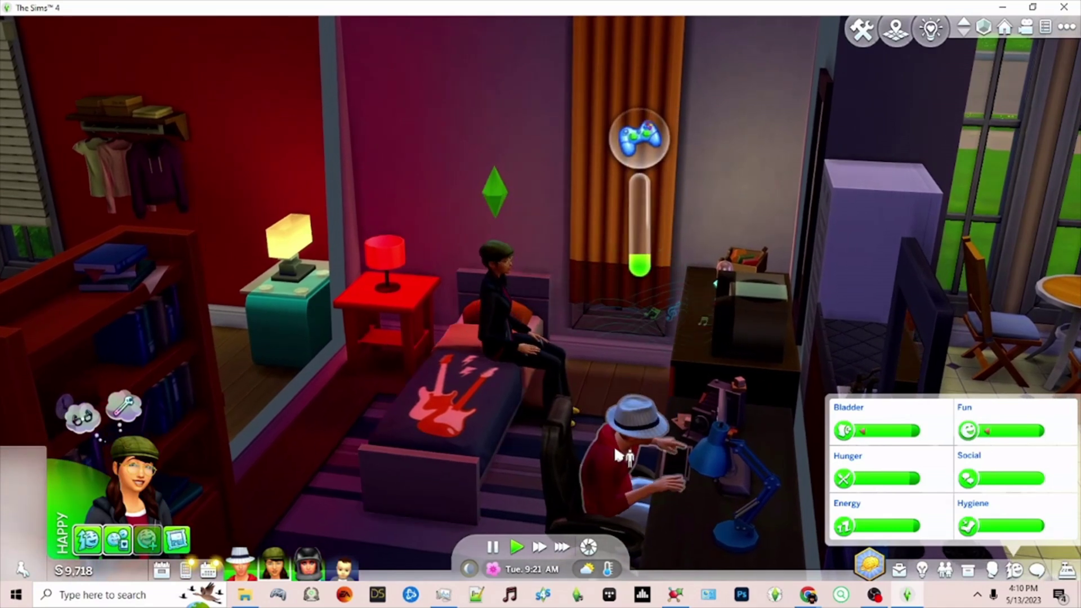
Step: Queue another friendly Interests interaction with the blue-hatted Sim, fast-forward at the highest speed and cancel the running social interaction
{"action": "left_click", "coordinate": [619, 439]}
{"action": "left_click", "coordinate": [619, 333]}
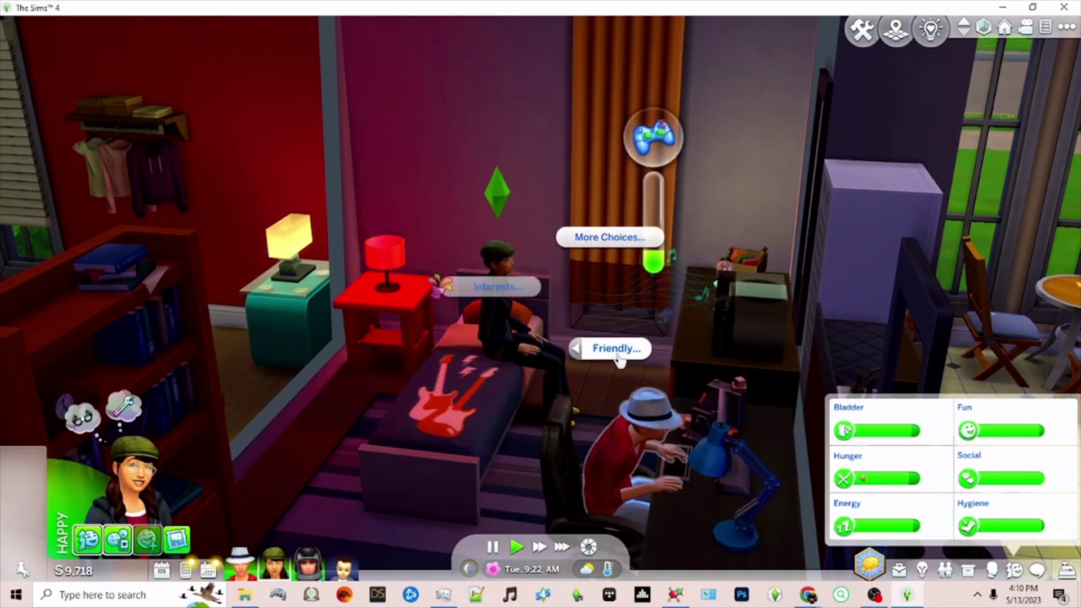
{"action": "left_click", "coordinate": [505, 287]}
{"action": "left_click", "coordinate": [321, 270]}
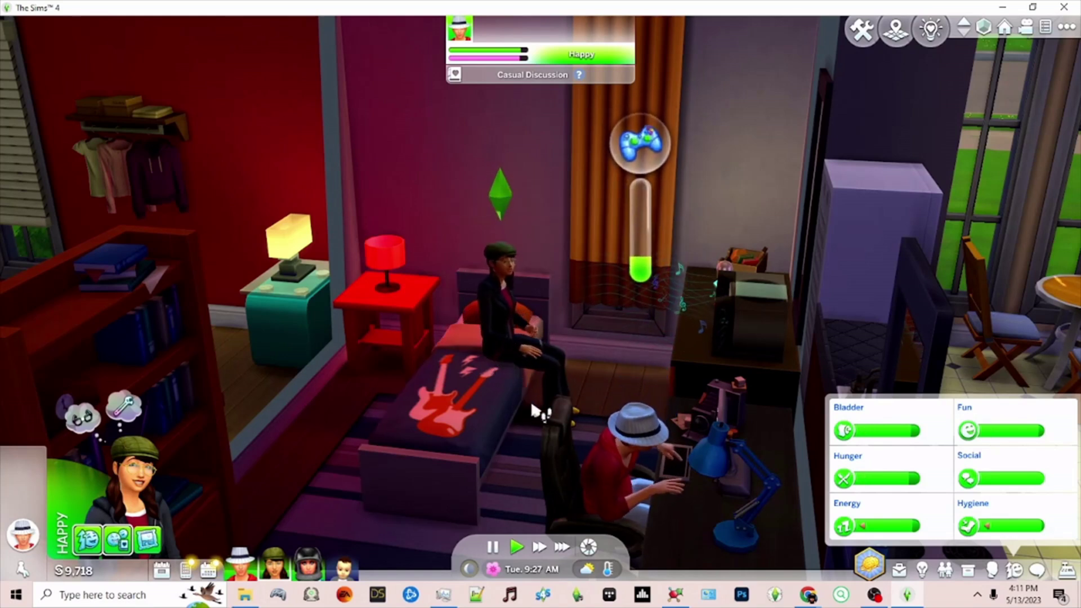
{"action": "left_click", "coordinate": [561, 547]}
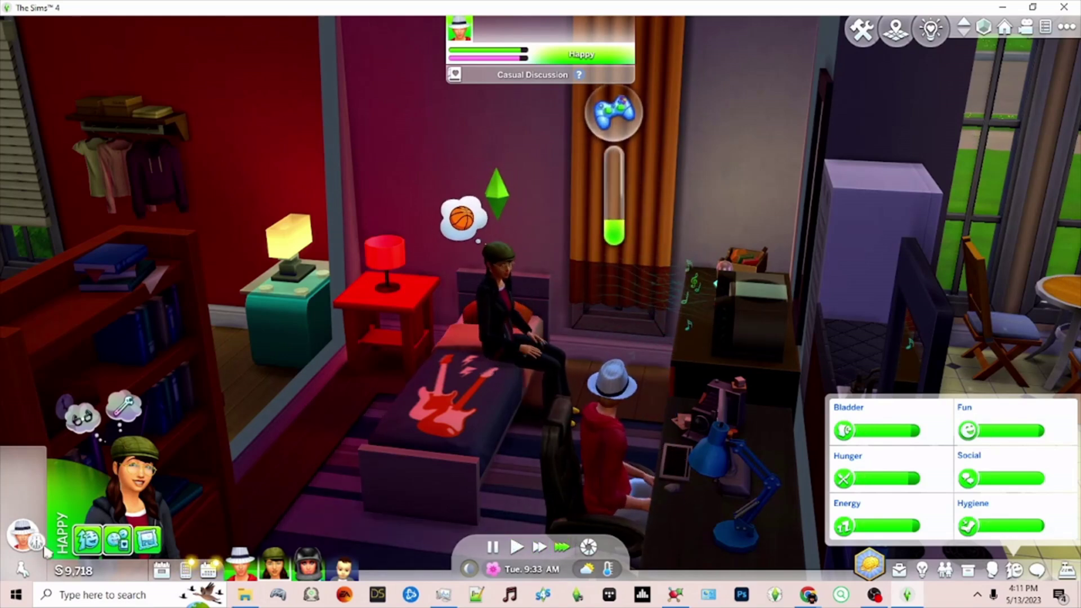
{"action": "left_click", "coordinate": [35, 548]}
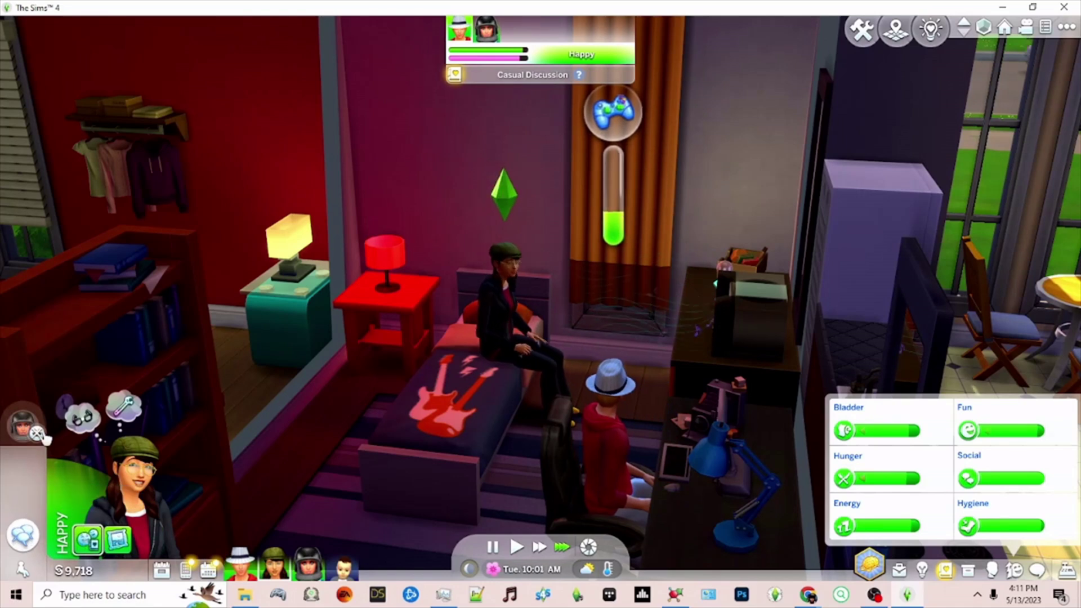
Step: Bring up the friendly Interests interactions for the blue-hatted Sim again and answer No to the Likes Stories question
{"action": "left_click", "coordinate": [603, 445]}
{"action": "left_click", "coordinate": [616, 332]}
{"action": "left_click", "coordinate": [619, 344]}
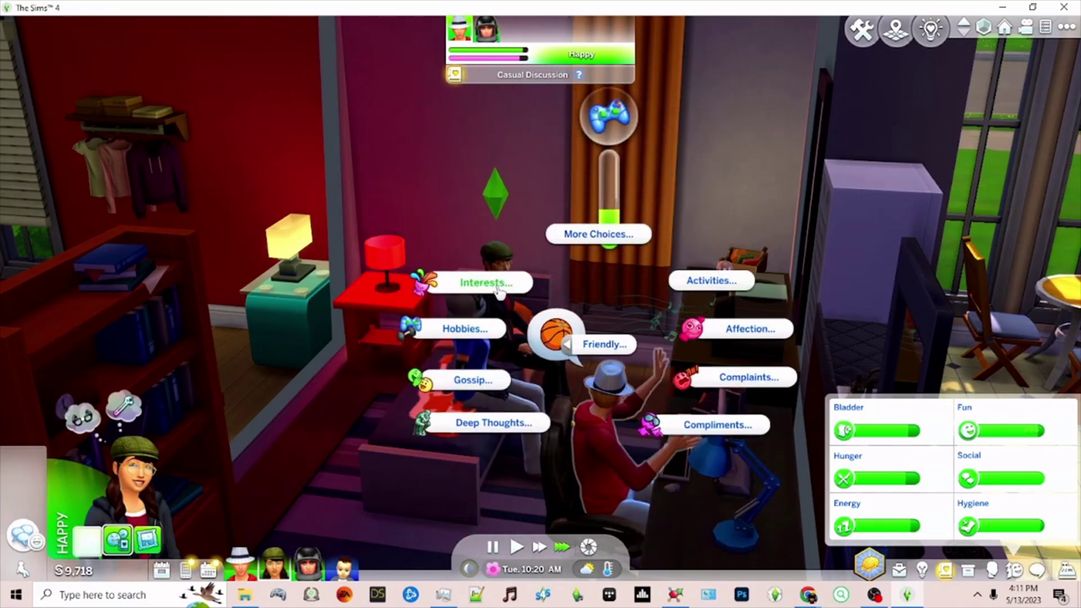
{"action": "left_click", "coordinate": [466, 282]}
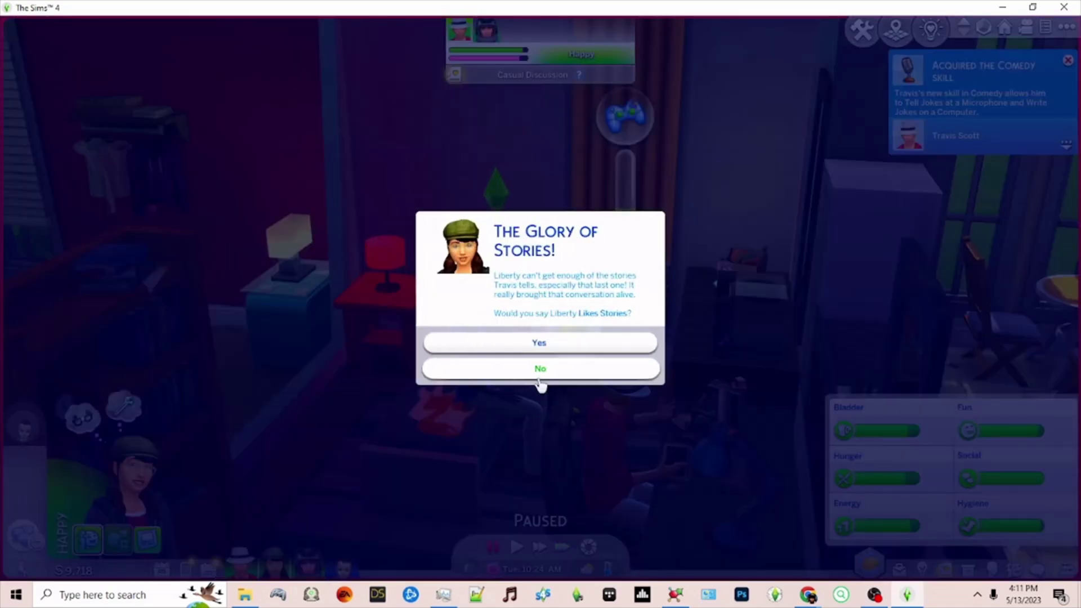
{"action": "left_click", "coordinate": [540, 373]}
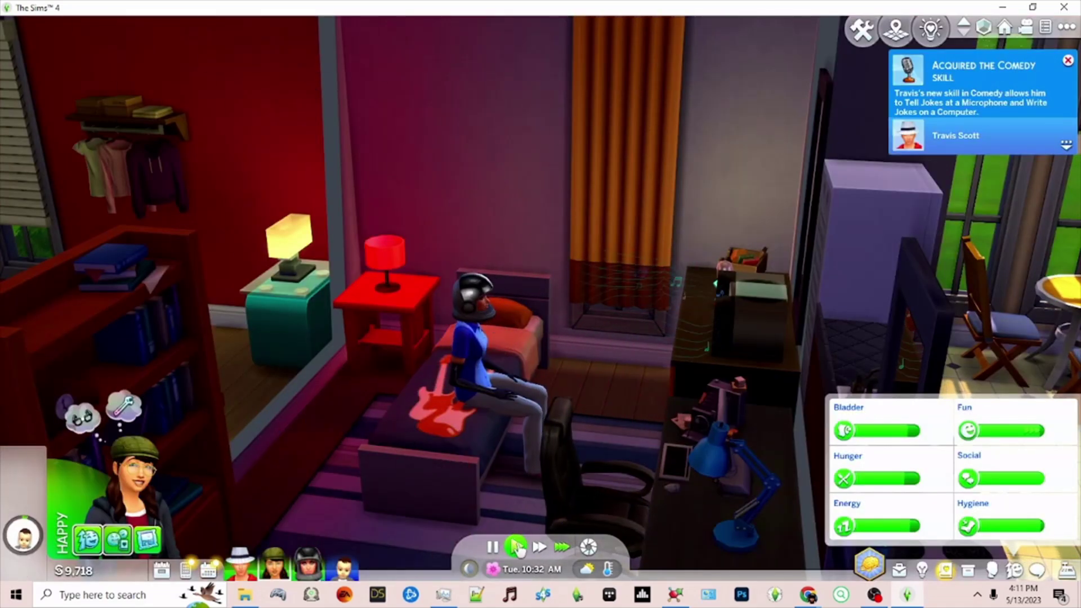
Step: Focus on the green-capped Sim, queue a friendly interaction with the blue-hatted Sim beside the crib while paused, and resume the game
{"action": "left_click", "coordinate": [276, 568]}
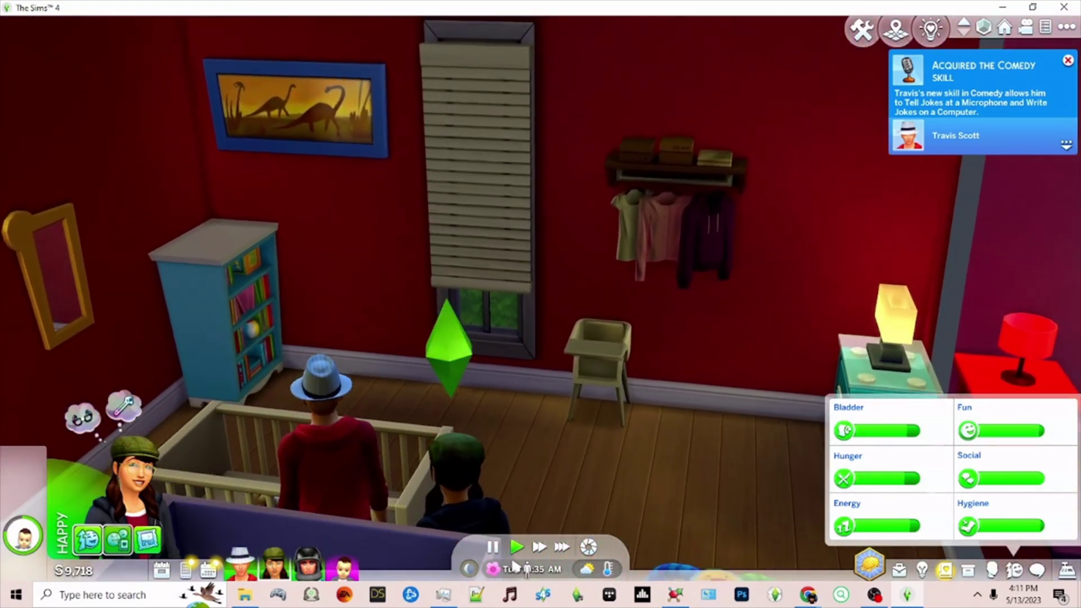
{"action": "key", "text": "p"}
{"action": "left_click", "coordinate": [336, 486]}
{"action": "left_click", "coordinate": [369, 293]}
{"action": "left_click", "coordinate": [352, 310]}
{"action": "left_click", "coordinate": [234, 248]}
{"action": "left_click", "coordinate": [185, 194]}
{"action": "key", "text": "p"}
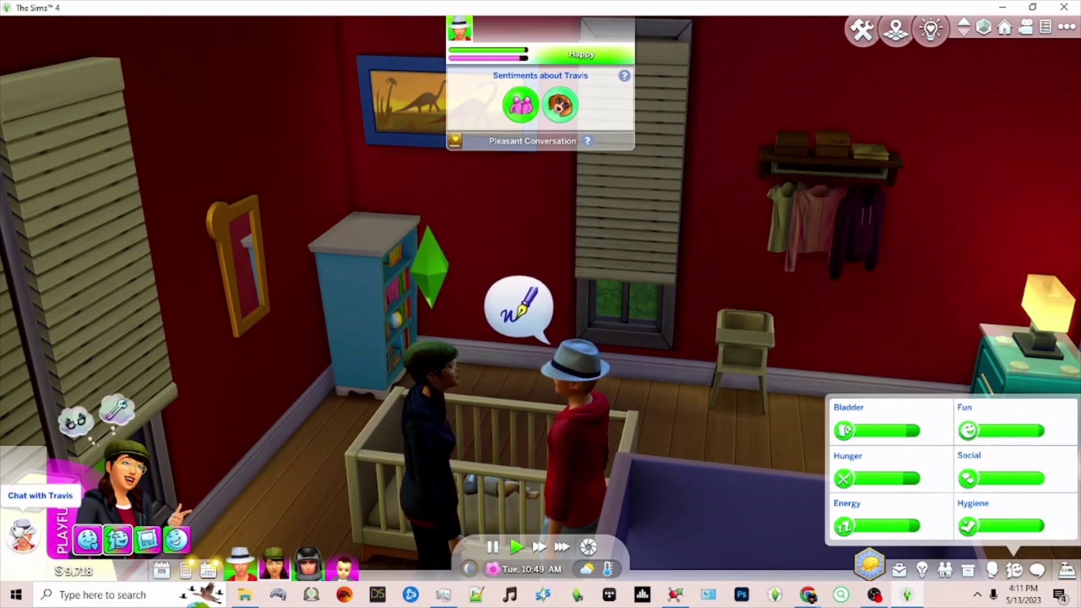
{"action": "mouse_move", "coordinate": [128, 516]}
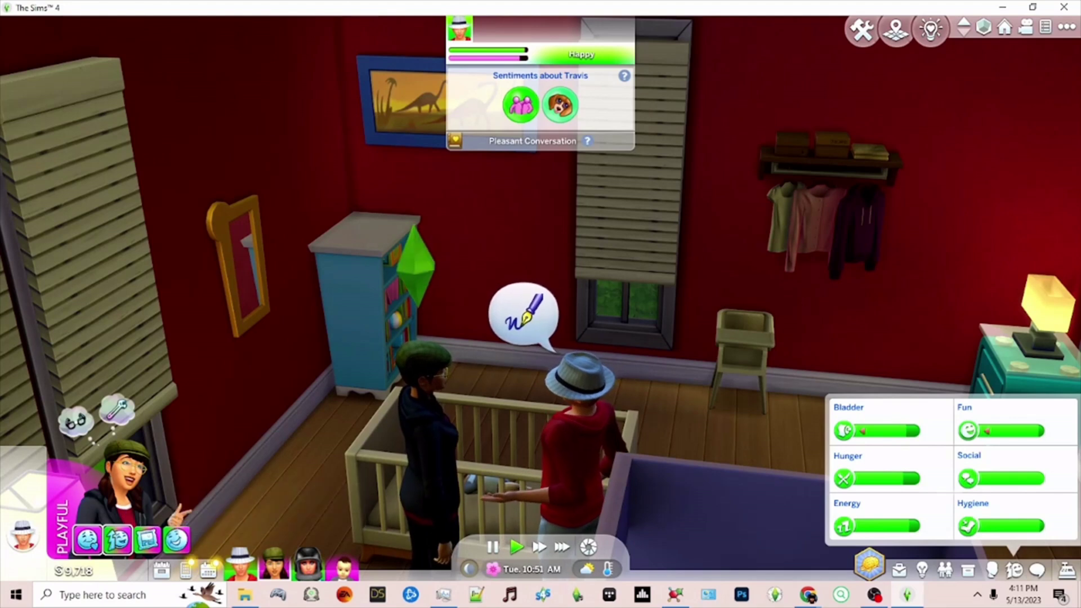